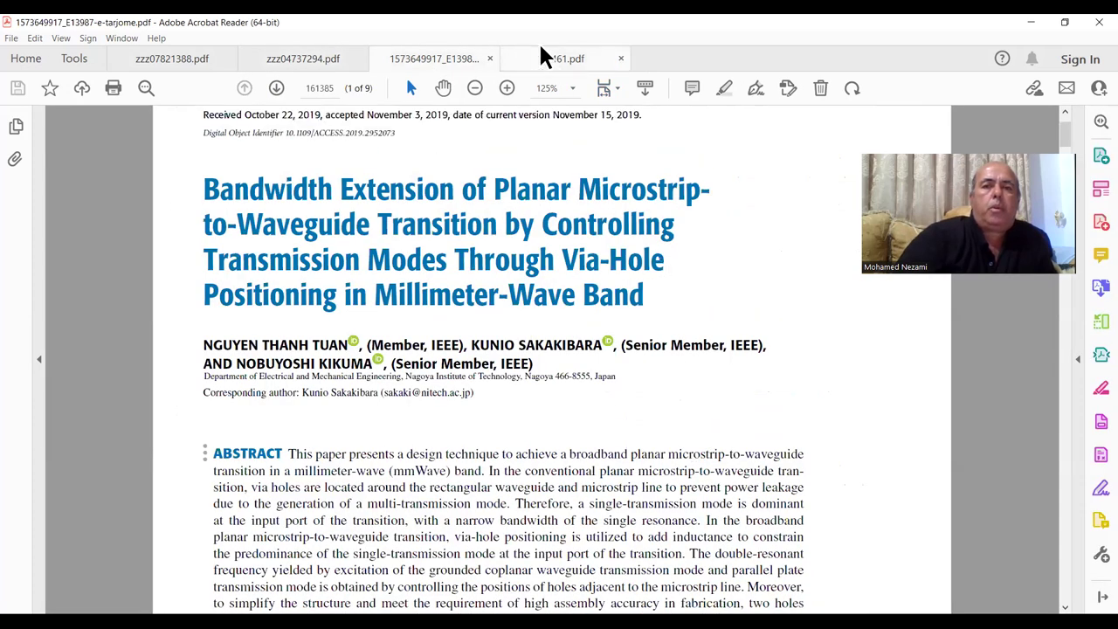
- Bring up the 1461.pdf article and return to its first page
left_click(550, 58)
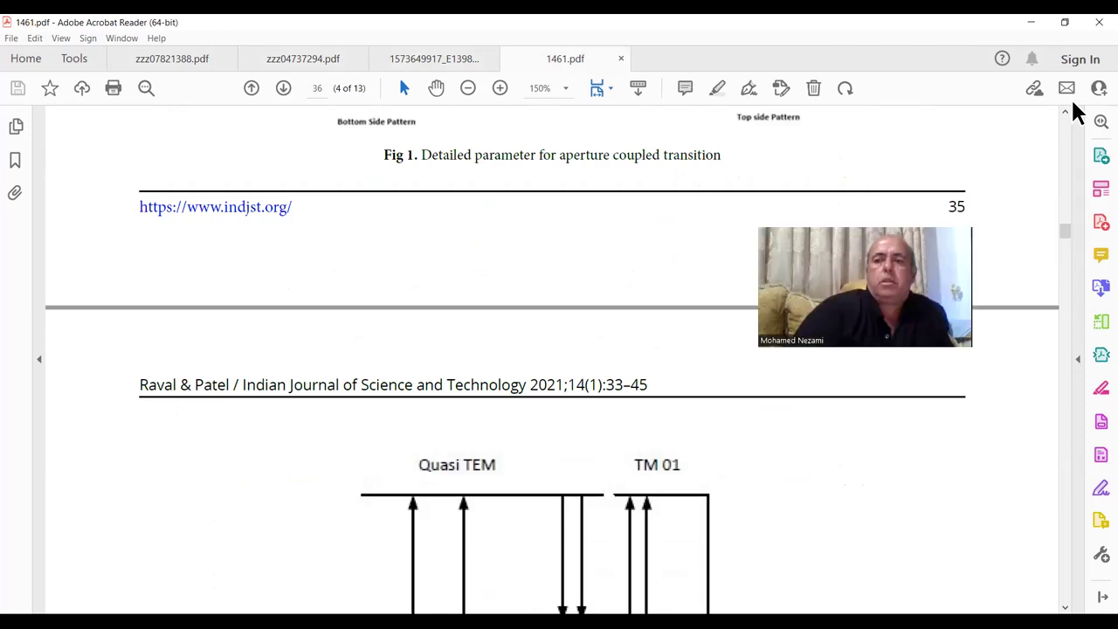
left_click_drag(1065, 230, 1035, 126)
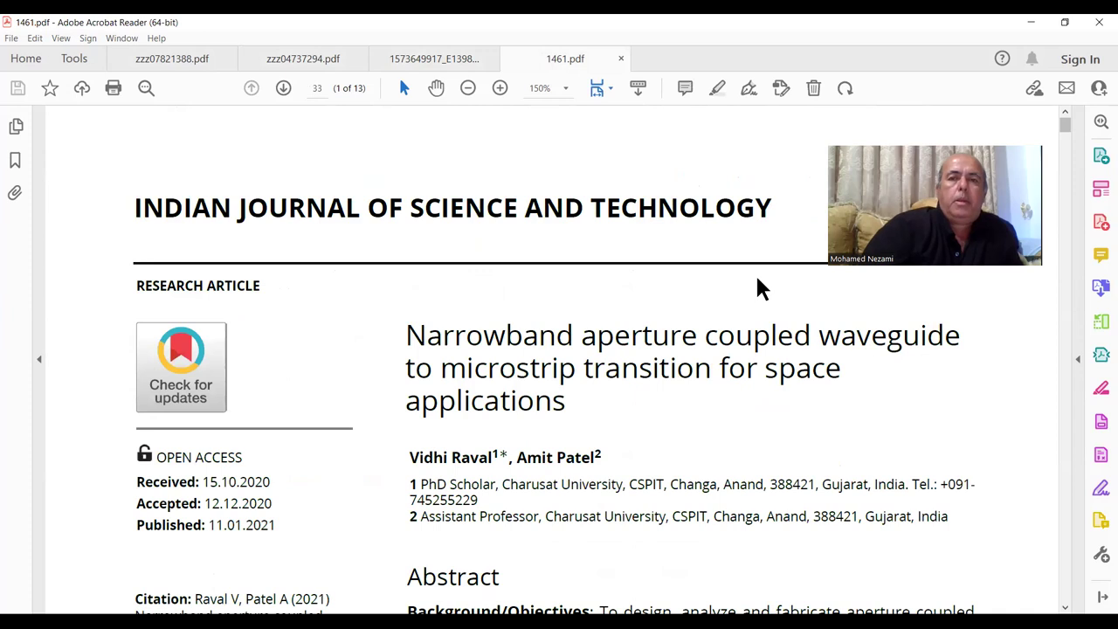
- Switch to Ansys Electronics Desktop and open the HFSS design of the WG_transition_PCB project with its project tree expanded
key("alt+Tab")
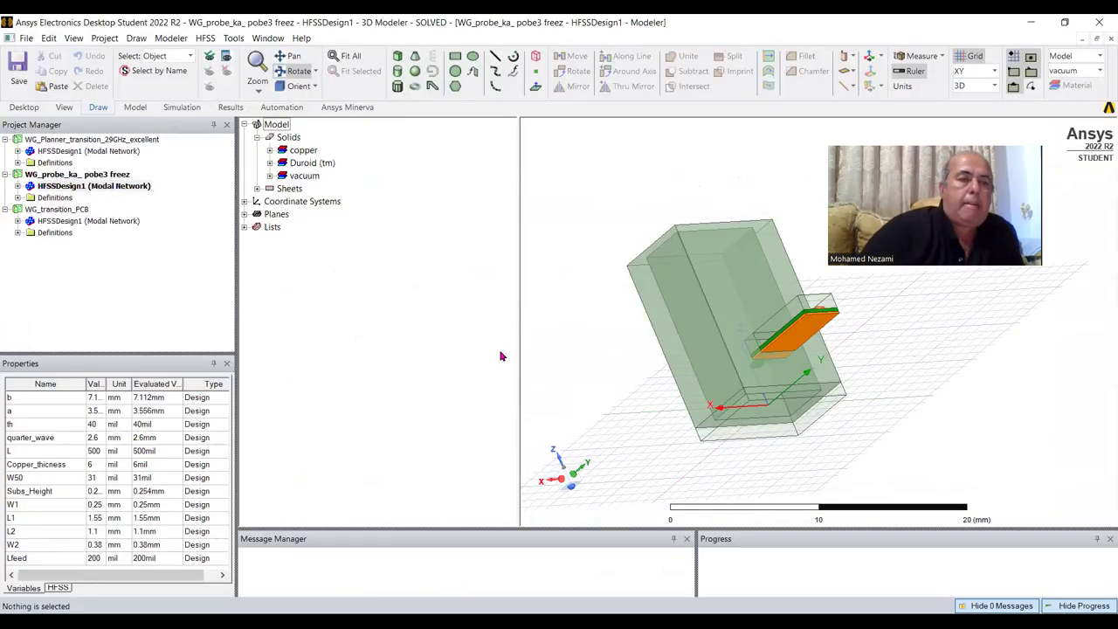
left_click(79, 222)
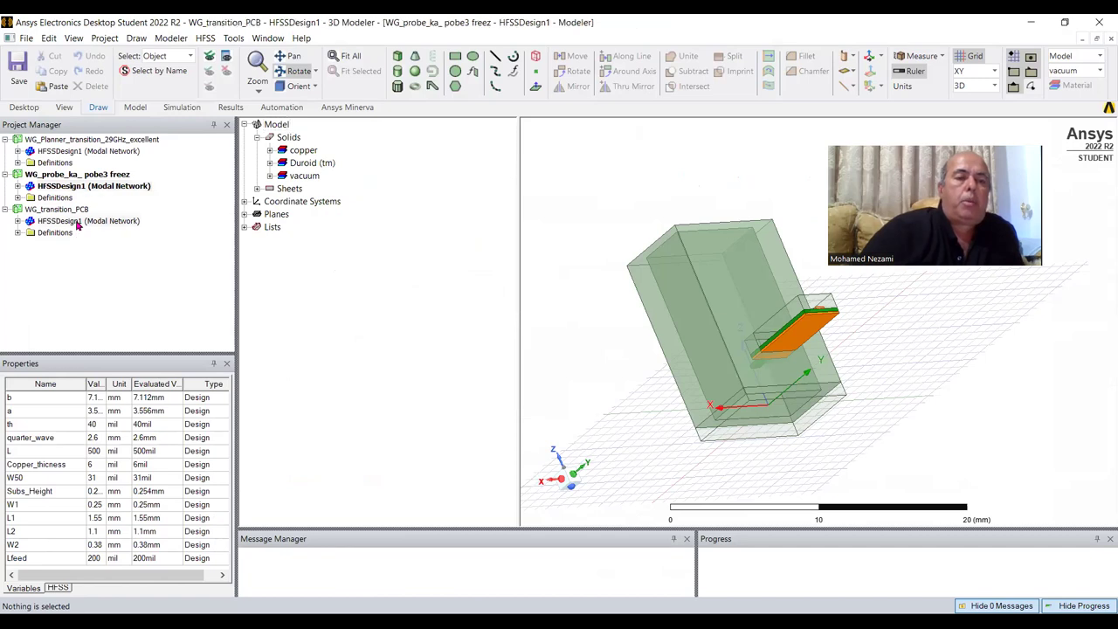
left_click(19, 222)
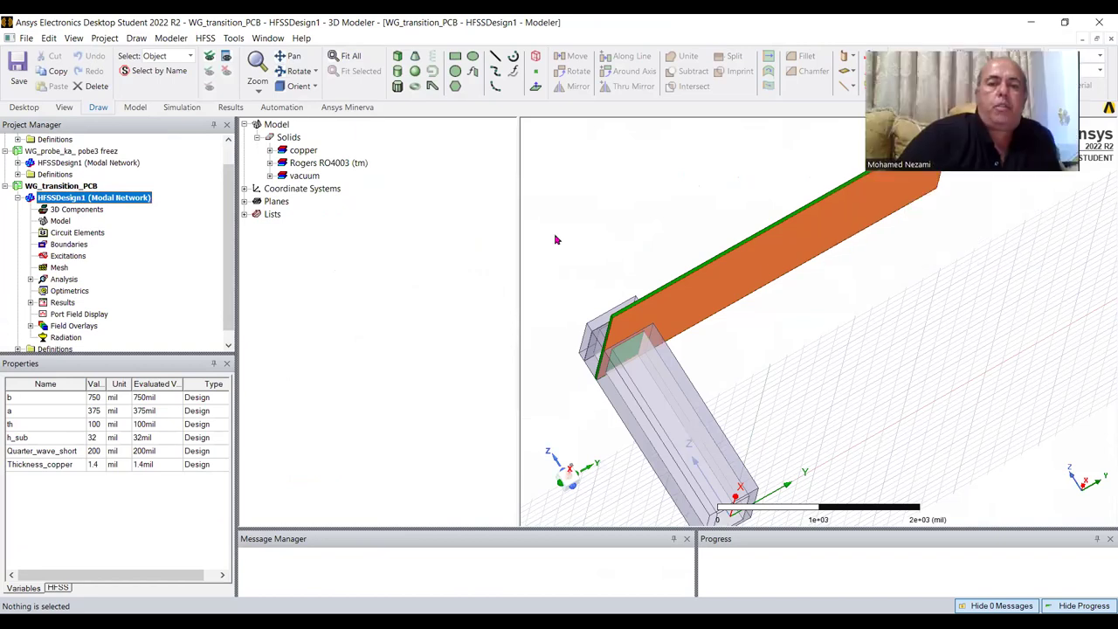
- Examine from above how the copper-clad Rogers board sits between the waveguide and the short section
scroll(554, 242, "down", 2)
scroll(550, 246, "down", 1)
left_click(296, 71)
mouse_move(683, 257)
left_mouse_down()
mouse_move(722, 323)
mouse_move(743, 306)
mouse_move(739, 277)
mouse_move(595, 288)
left_mouse_up()
scroll(595, 288, "up", 3)
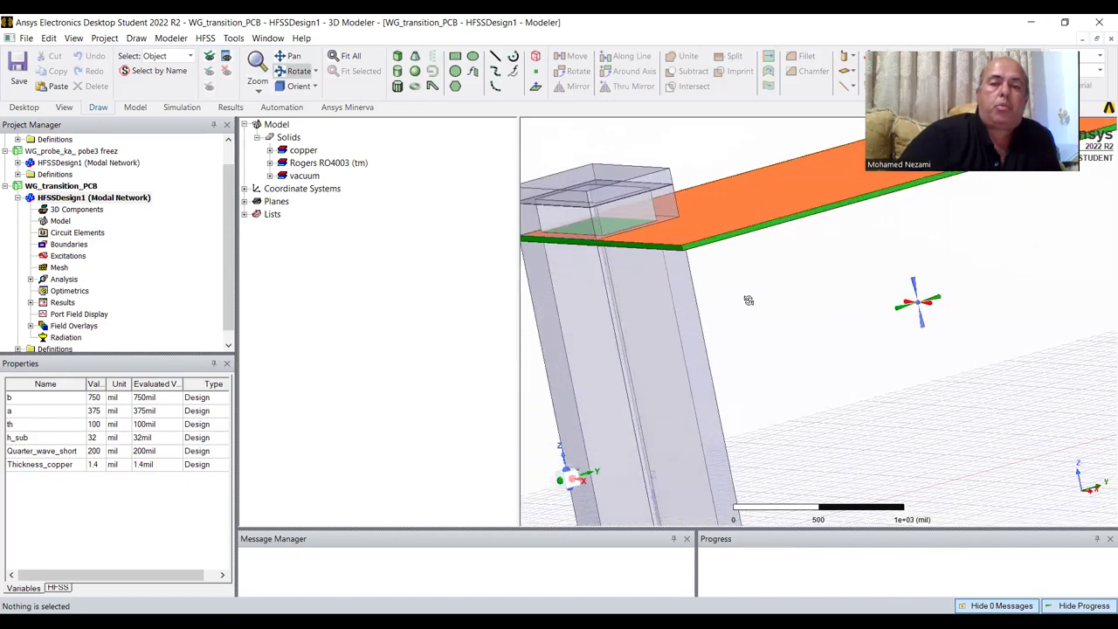
left_click_drag(746, 308, 719, 377)
scroll(690, 449, "down", 1)
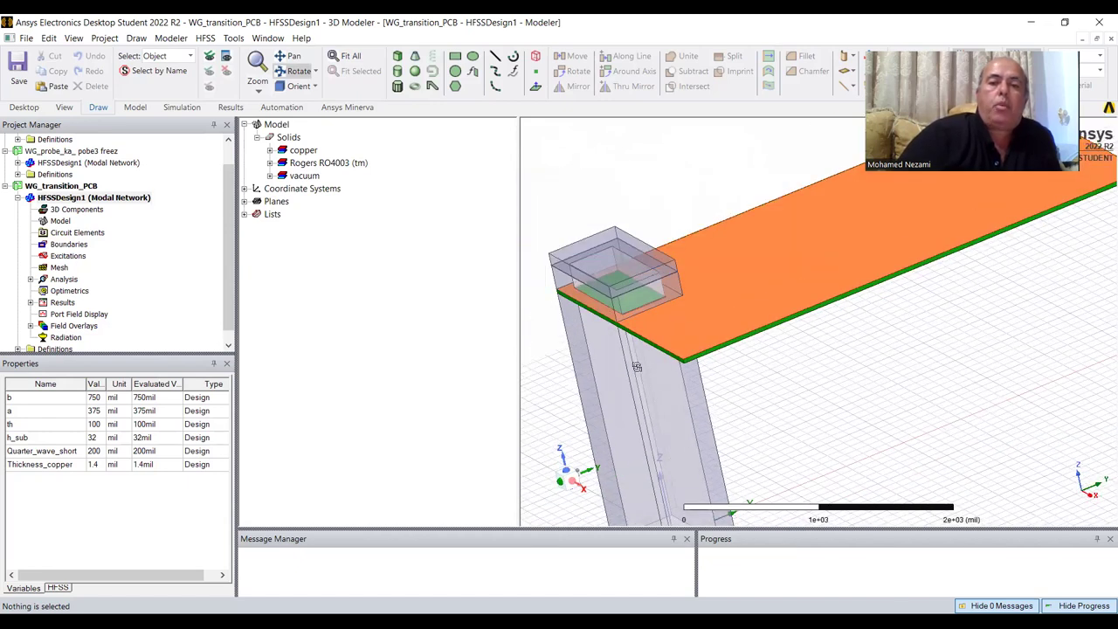
left_click_drag(634, 365, 626, 427)
mouse_move(639, 298)
left_mouse_down("alt")
mouse_move(681, 290)
mouse_move(681, 352)
mouse_move(666, 364)
left_mouse_up("alt")
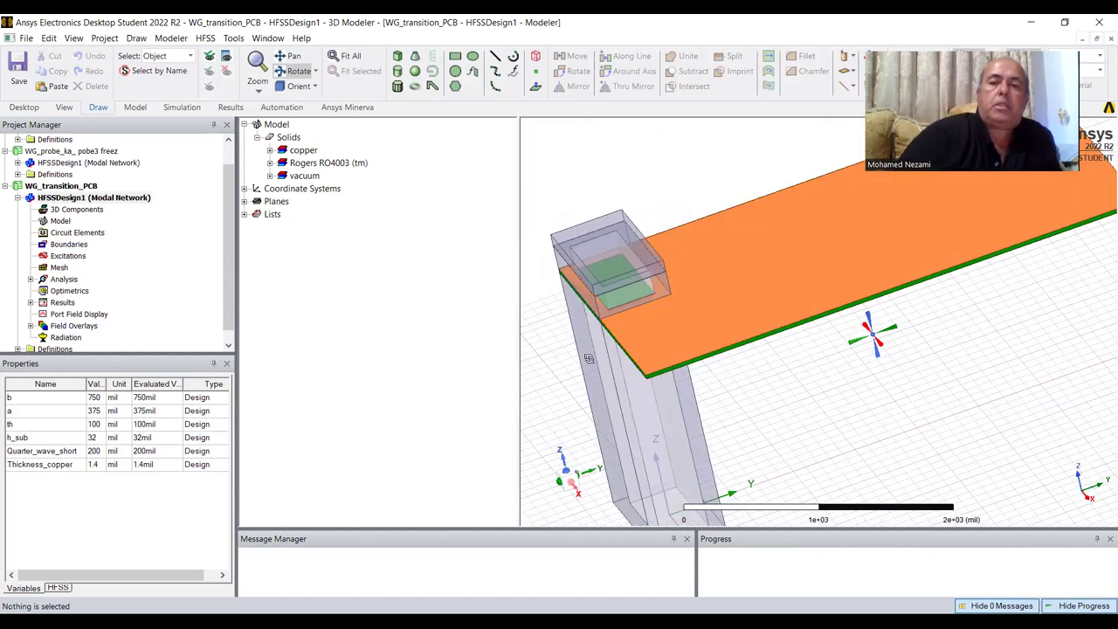
scroll(588, 358, "down", 1)
scroll(692, 319, "down", 1)
scroll(690, 319, "up", 2)
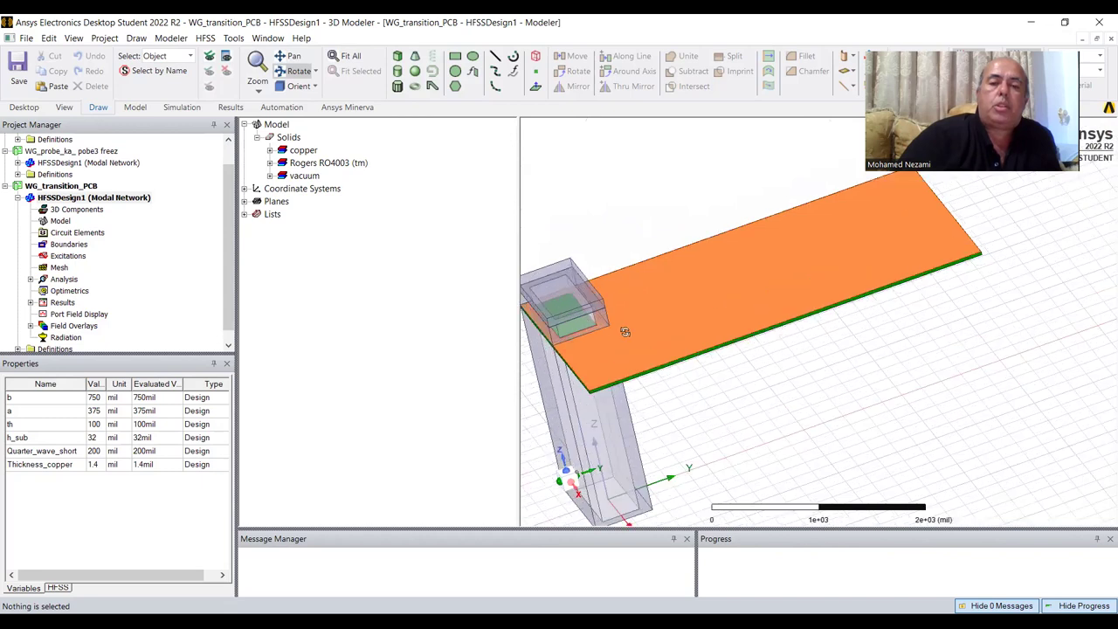
left_click_drag(626, 332, 612, 339)
left_click_drag(756, 313, 635, 387, "alt")
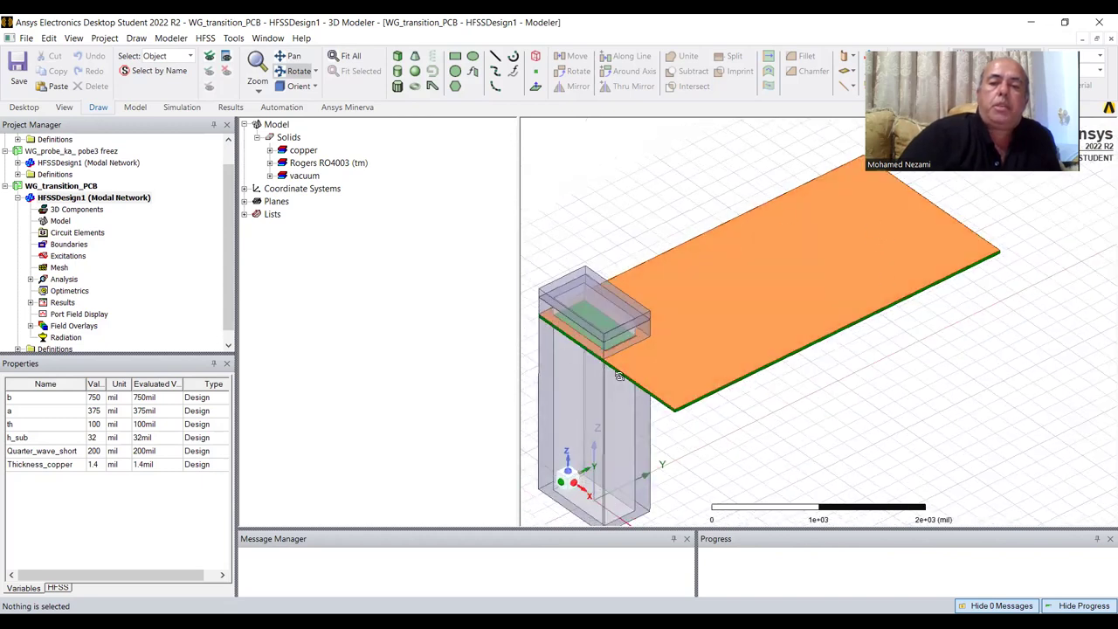
- Inspect the side profile of the waveguide, the board and the quarter-wave short above it
mouse_move(711, 325)
left_mouse_down("alt")
mouse_move(719, 349)
mouse_move(696, 309)
mouse_move(681, 349)
mouse_move(682, 313)
mouse_move(673, 319)
left_mouse_up("alt")
scroll(561, 259, "up", 4)
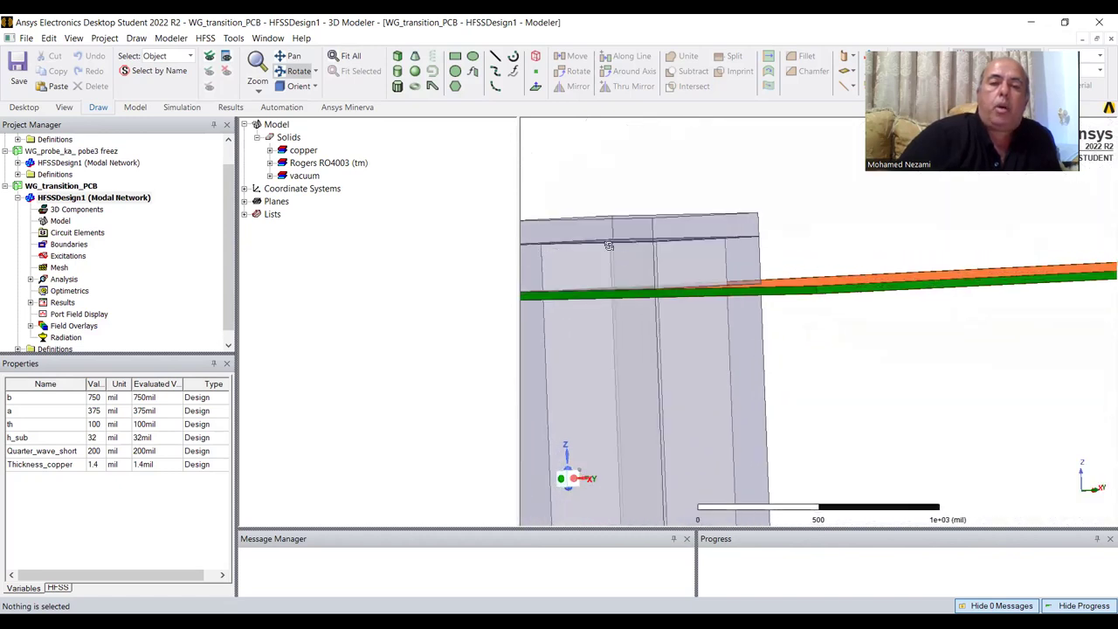
left_click_drag(688, 254, 632, 393, "alt")
mouse_move(657, 429)
left_mouse_down("alt")
mouse_move(661, 398)
mouse_move(642, 375)
left_mouse_up("alt")
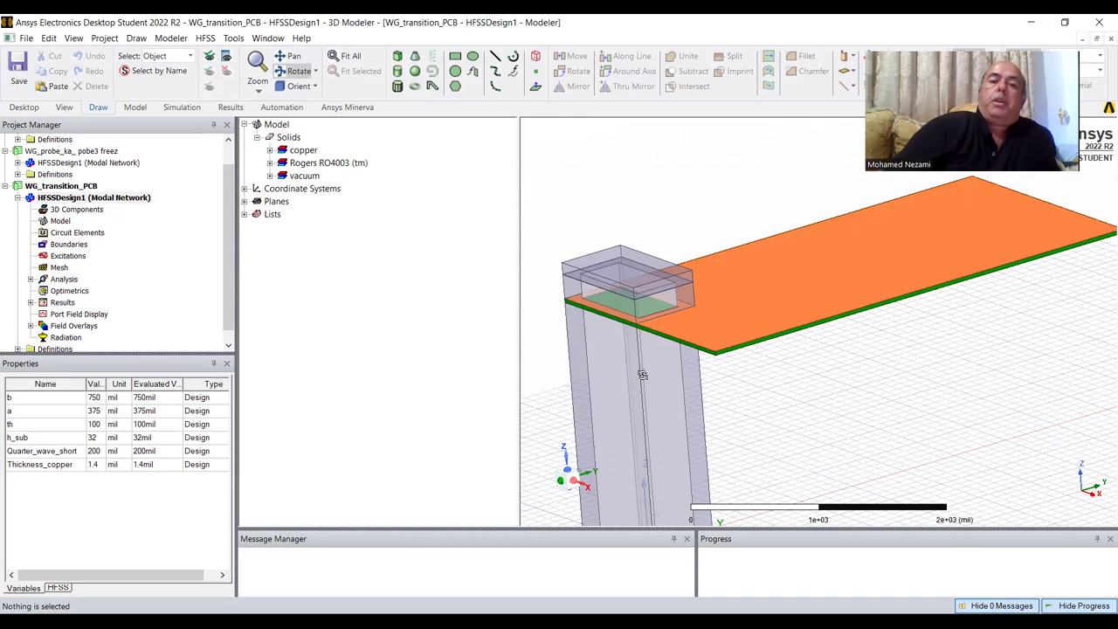
mouse_move(771, 347)
left_mouse_down("alt")
mouse_move(749, 302)
mouse_move(739, 326)
mouse_move(634, 274)
mouse_move(718, 292)
mouse_move(713, 313)
mouse_move(662, 341)
left_mouse_up("alt")
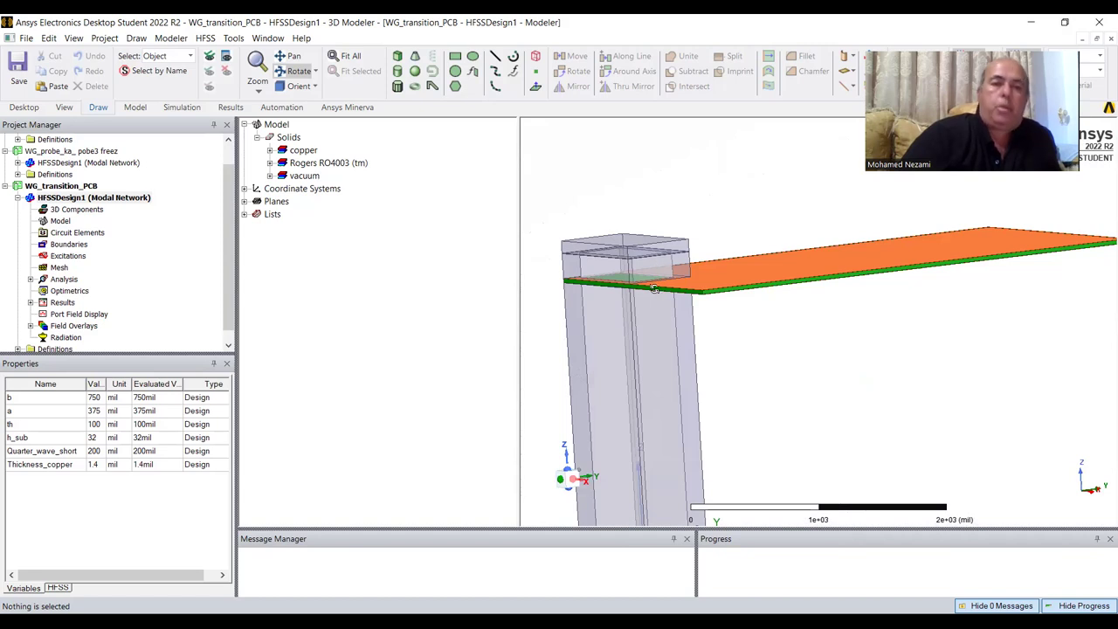
- Open the HFSS design of WG_Planner_transition_29GHz_excellent and collapse the pec cylinders in the model tree
left_click(18, 199)
double_click(61, 152)
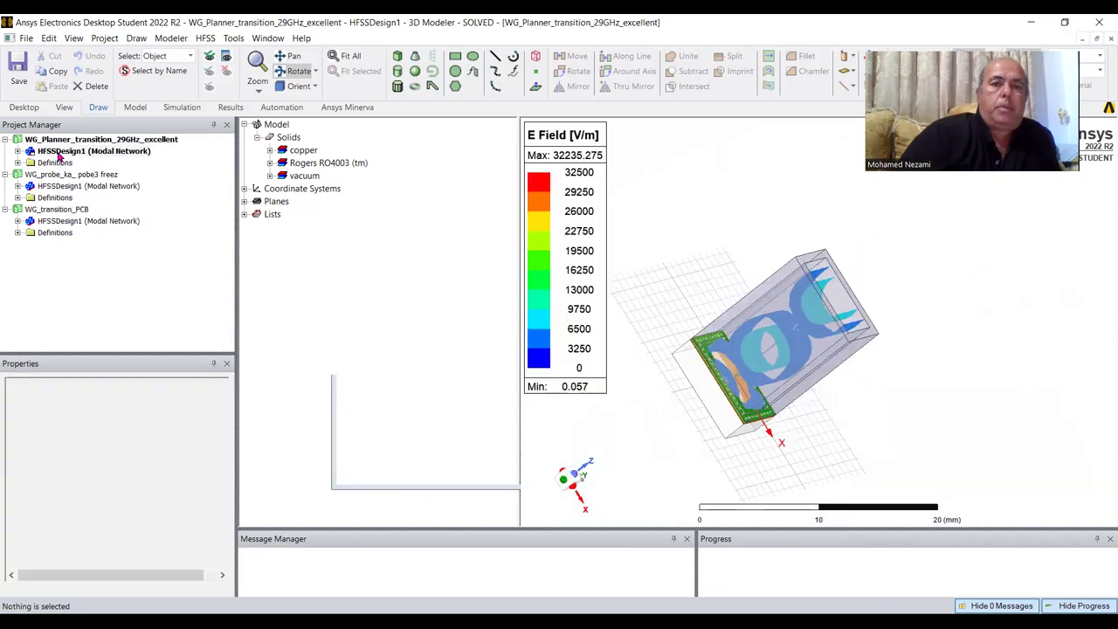
left_click(699, 399)
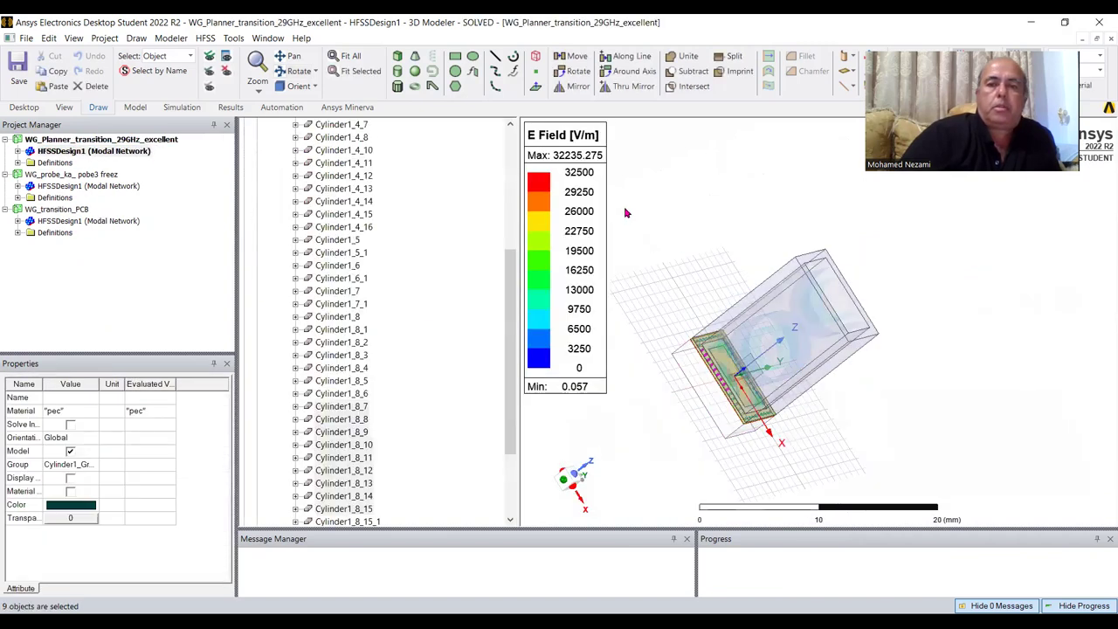
left_click(677, 200)
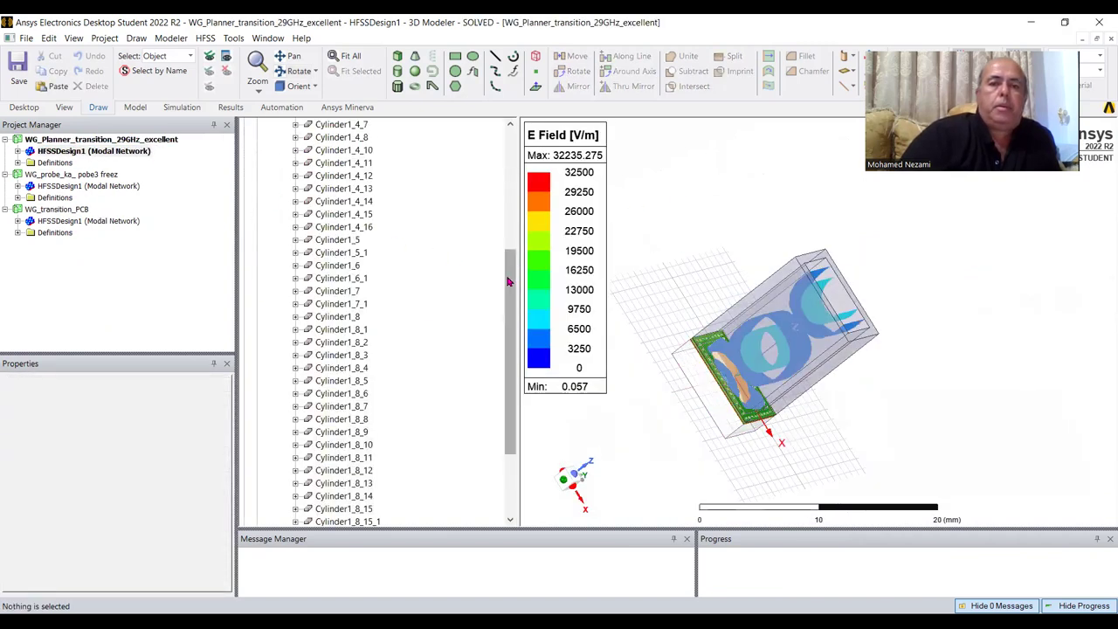
left_click_drag(514, 273, 513, 155)
left_click(281, 163)
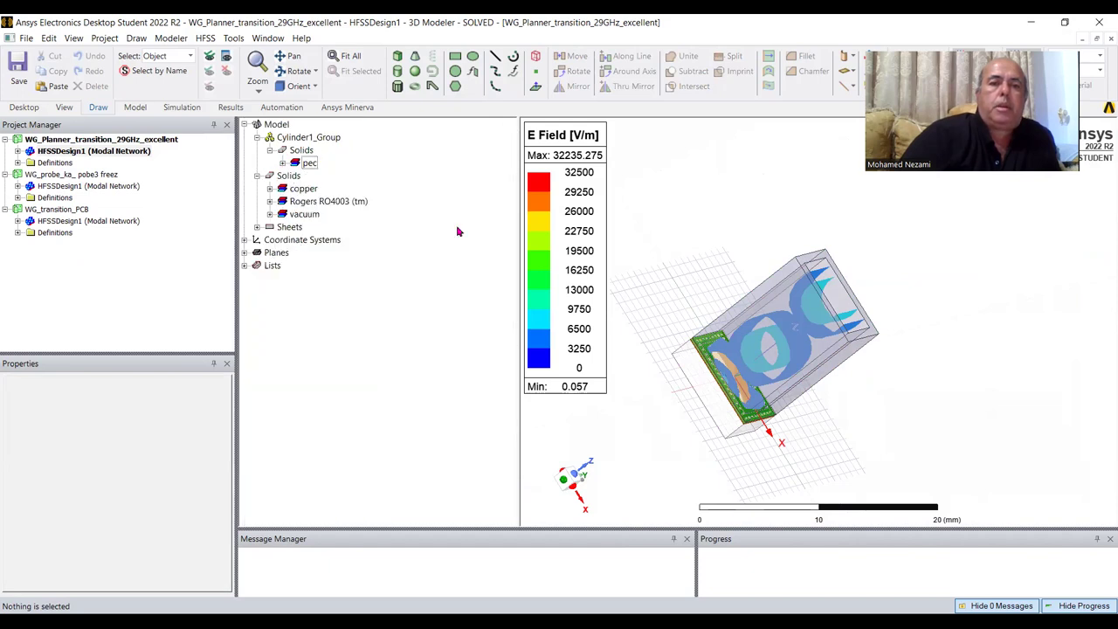
- Hide the Mag_E1 electric field plot so only the transition geometry is displayed
left_click(294, 71)
mouse_move(723, 311)
left_mouse_down()
mouse_move(751, 292)
mouse_move(774, 233)
mouse_move(728, 335)
mouse_move(694, 316)
left_mouse_up()
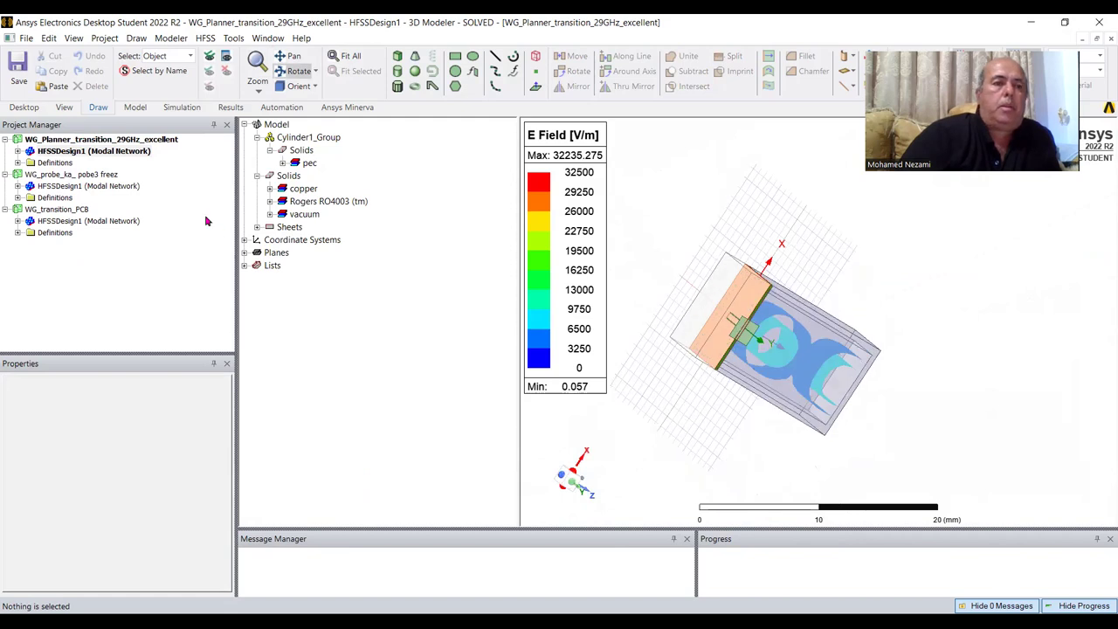
left_click(18, 151)
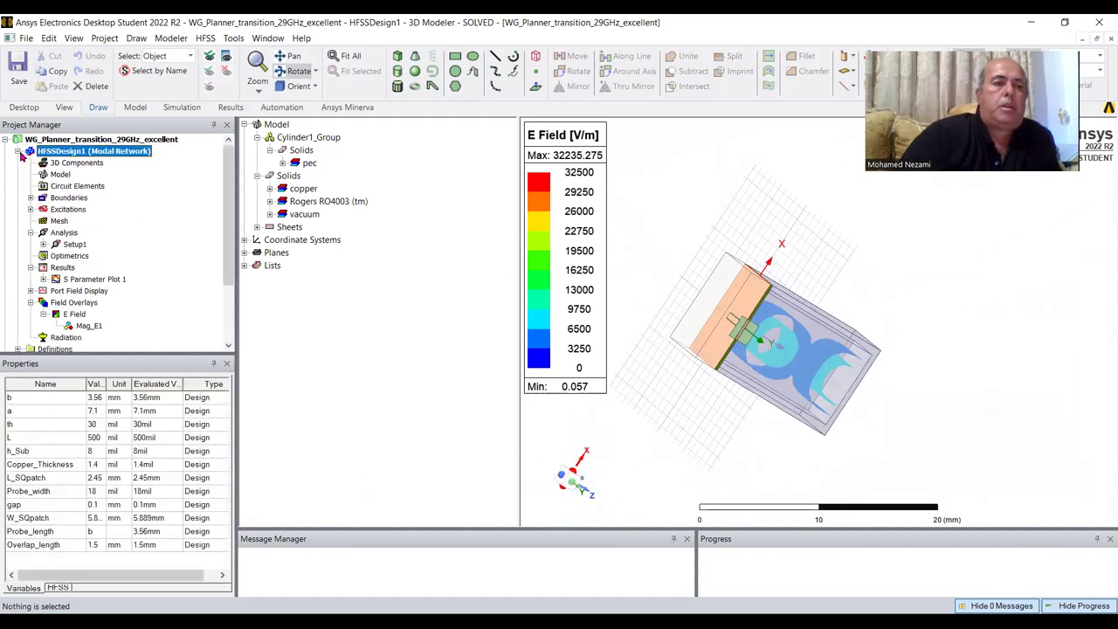
left_click(88, 326)
right_click(95, 331)
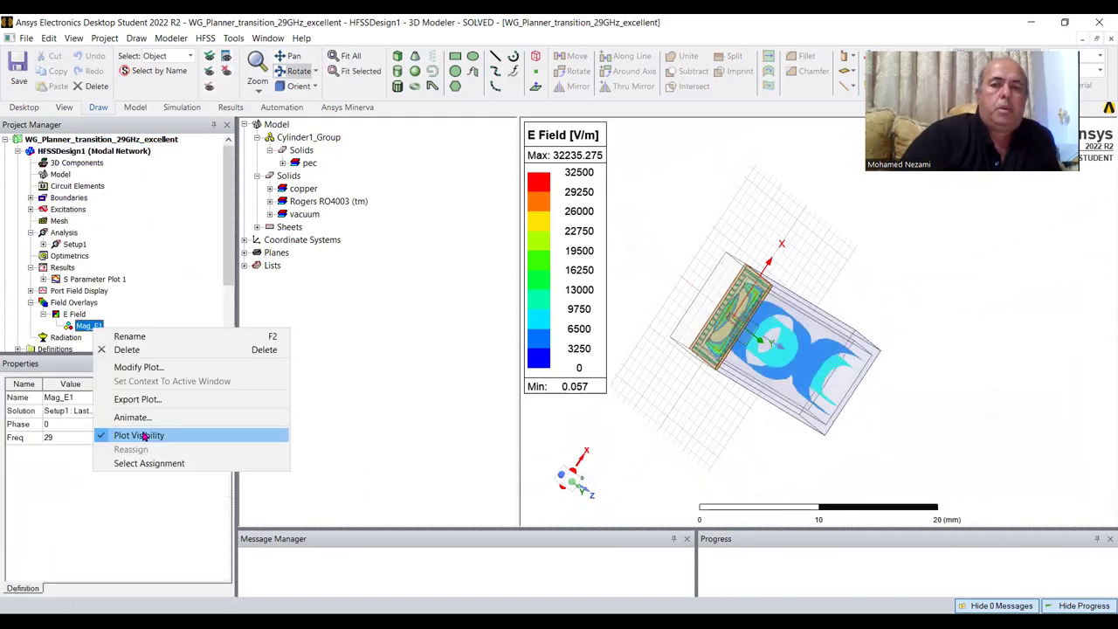
left_click(145, 436)
- Examine the rectangular patch and the surrounding ring of vias on the substrate's waveguide side
left_click_drag(732, 322, 703, 349)
scroll(740, 395, "up", 5)
left_click_drag(793, 363, 716, 321)
left_click_drag(729, 274, 765, 168)
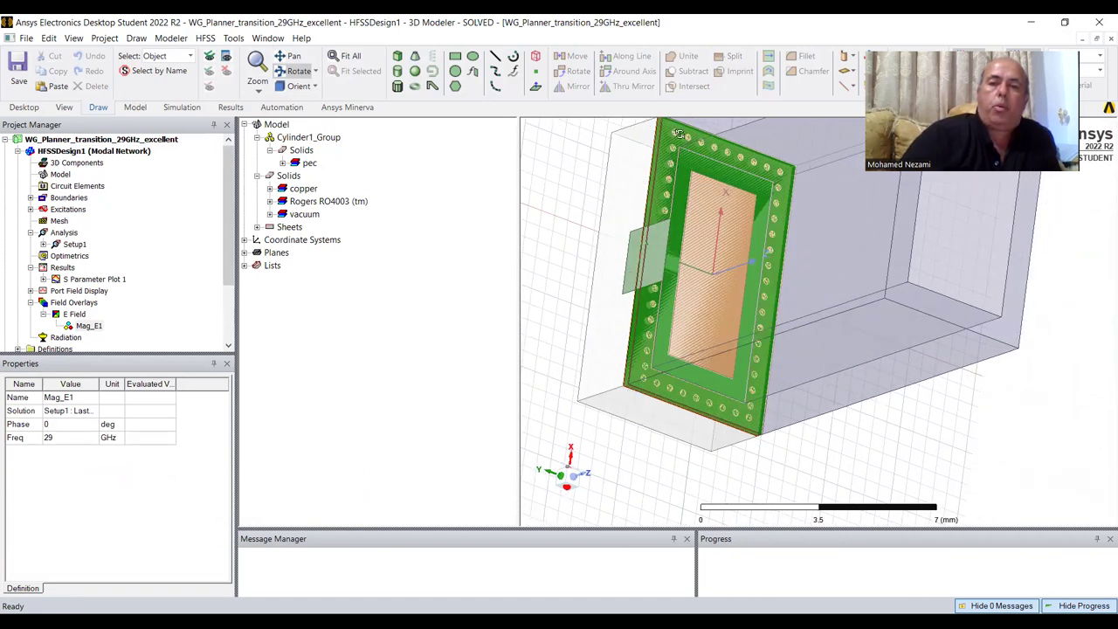
left_click_drag(780, 314, 780, 308)
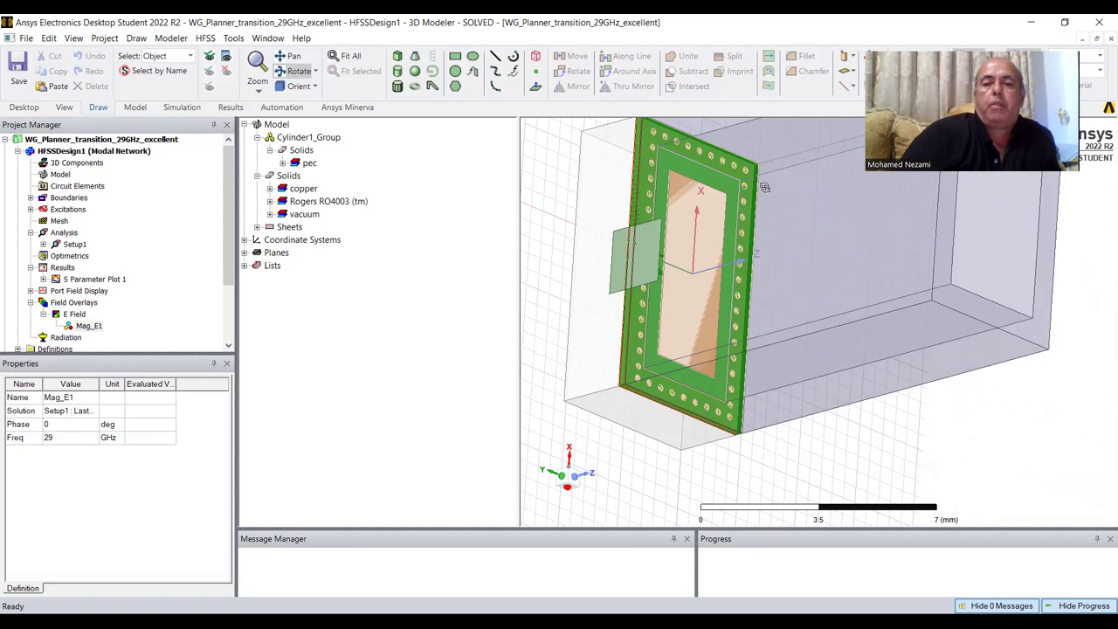
mouse_move(658, 346)
left_mouse_down()
mouse_move(780, 326)
mouse_move(675, 339)
mouse_move(634, 299)
left_mouse_up()
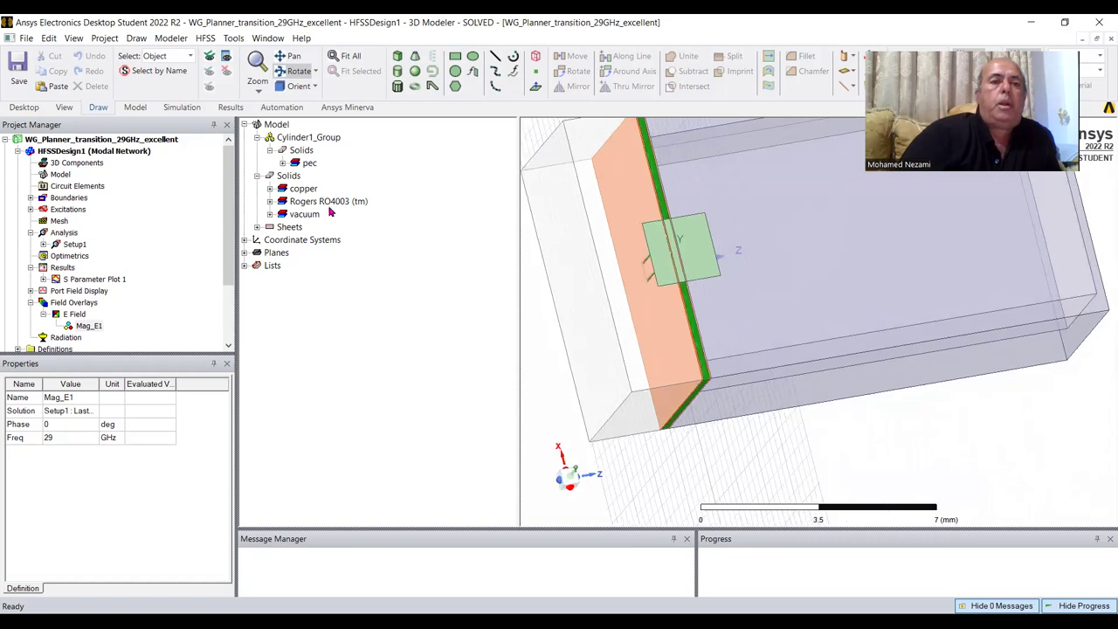
mouse_move(841, 315)
left_mouse_down()
mouse_move(775, 301)
mouse_move(823, 378)
mouse_move(904, 365)
mouse_move(852, 357)
mouse_move(861, 362)
mouse_move(767, 237)
mouse_move(773, 251)
mouse_move(759, 250)
left_mouse_up()
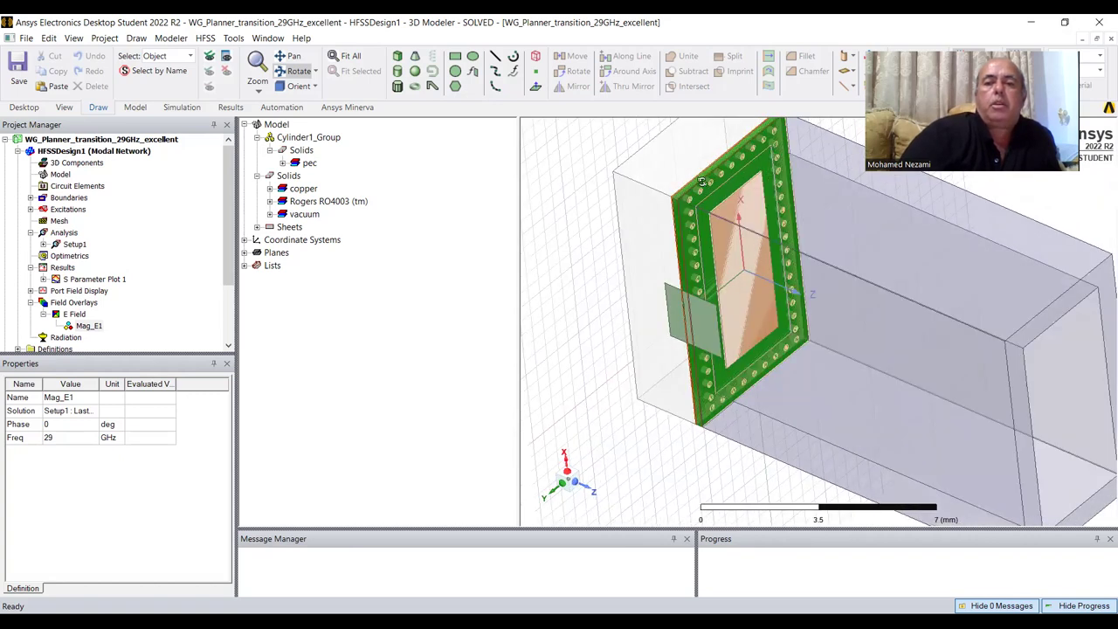
- Examine the probe line and its gap in the copper layer on the board's outer side
left_click_drag(740, 225, 784, 341)
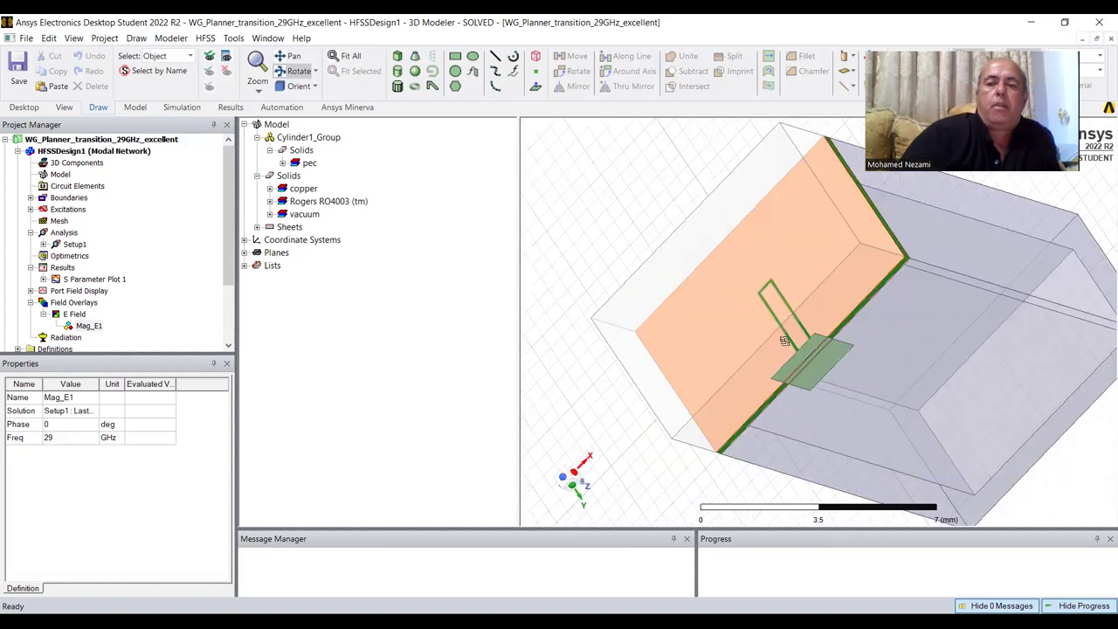
scroll(784, 340, "up", 2)
left_click_drag(774, 277, 965, 232)
scroll(967, 249, "up", 2)
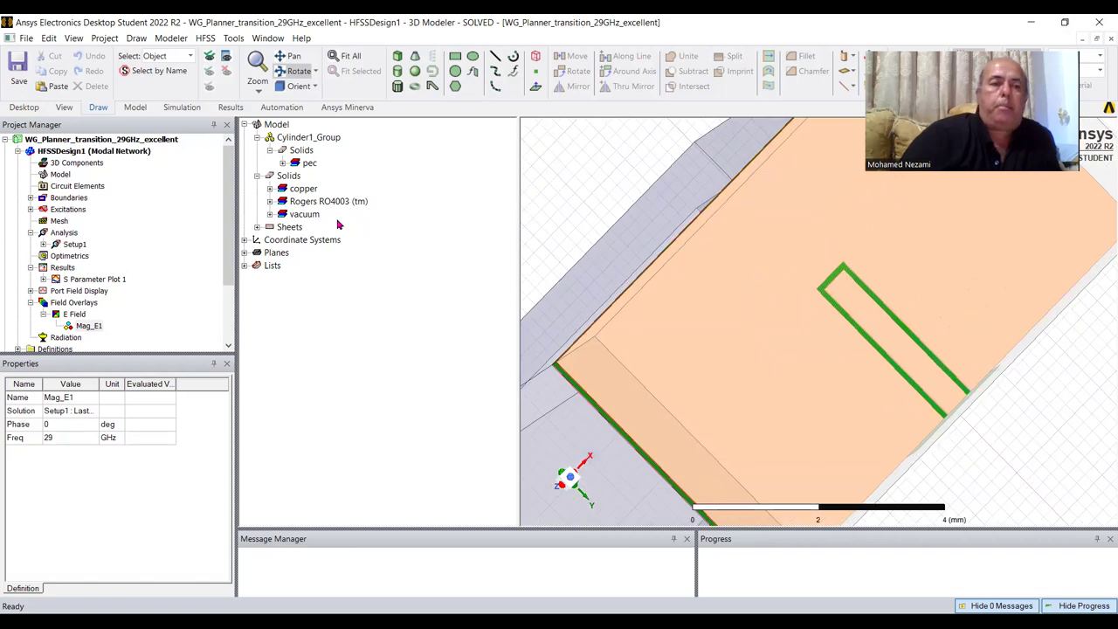
- Show the design variables of HFSSDesign1 and review the probe, board and waveguide together
left_click(111, 152)
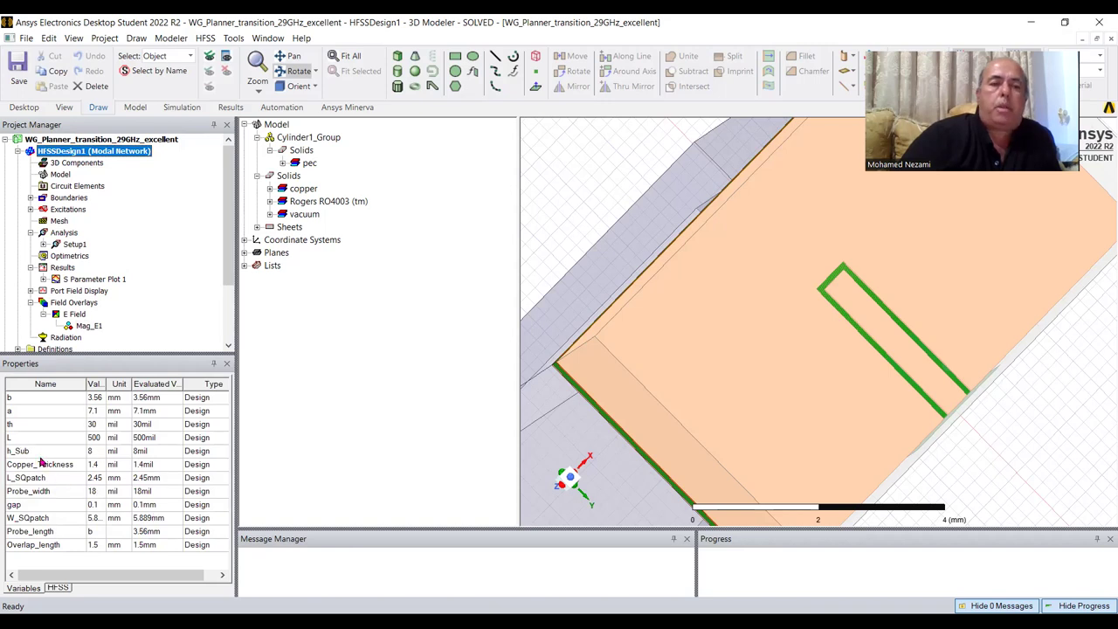
left_click(679, 274)
scroll(679, 274, "down", 2)
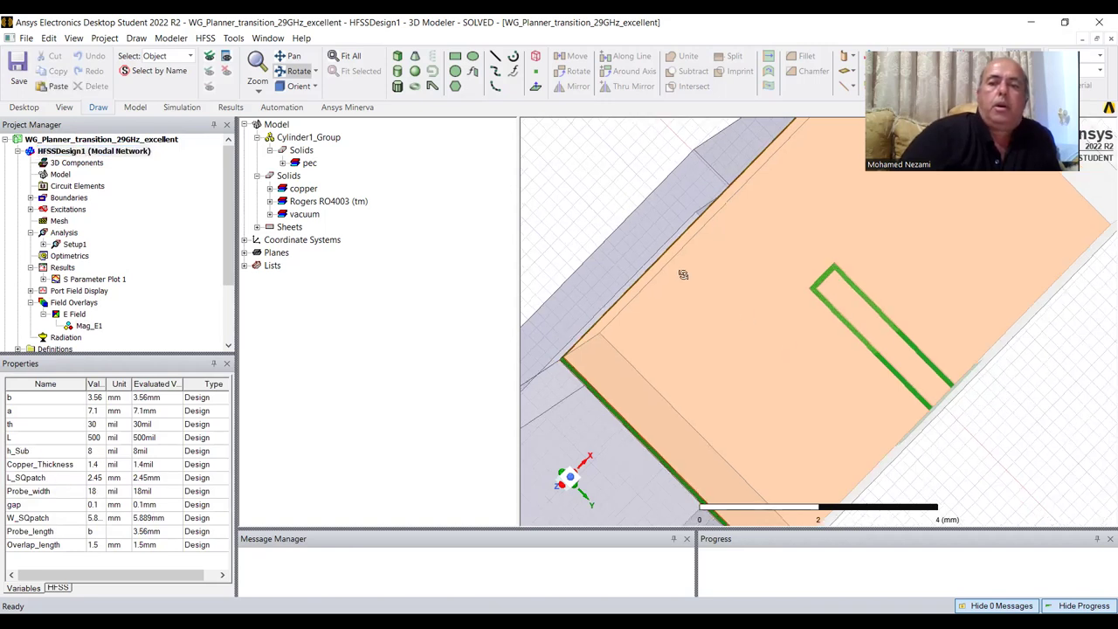
scroll(718, 304, "down", 1)
left_click_drag(718, 293, 685, 280)
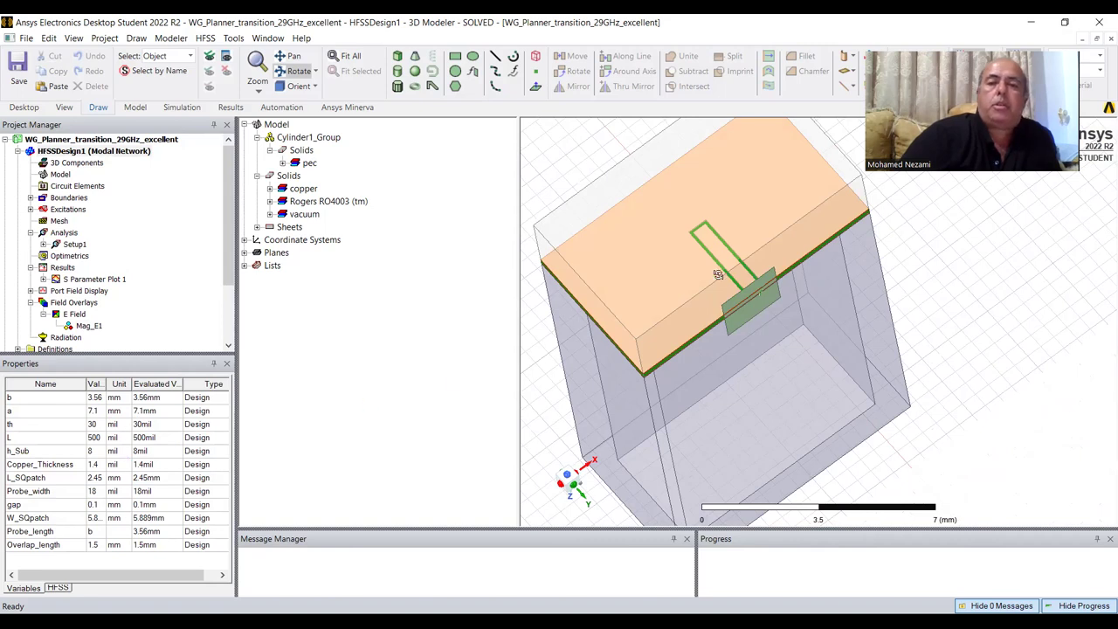
left_click_drag(700, 198, 642, 213)
scroll(234, 212, "down", 1)
scroll(236, 214, "up", 1)
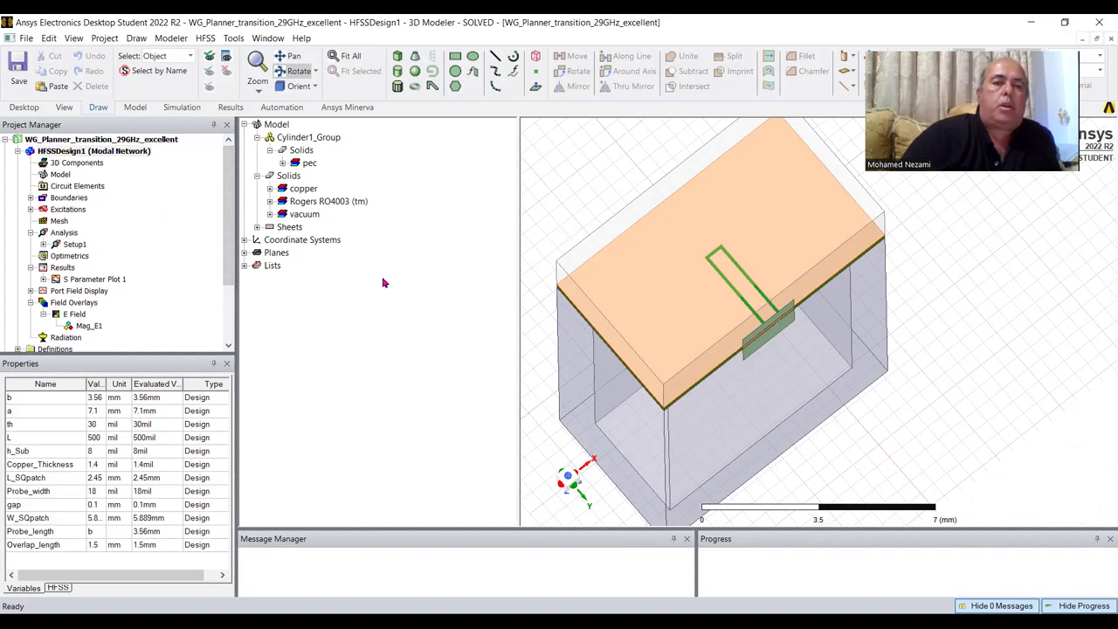
- List the design's excitations and inspect port 1 on the waveguide model
left_click(31, 210)
left_click(65, 221)
left_click_drag(713, 322, 763, 397)
left_click_drag(932, 407, 870, 367)
- Highlight wave port 2 and examine its placement at the probe line's end on the board edge
left_click(64, 233)
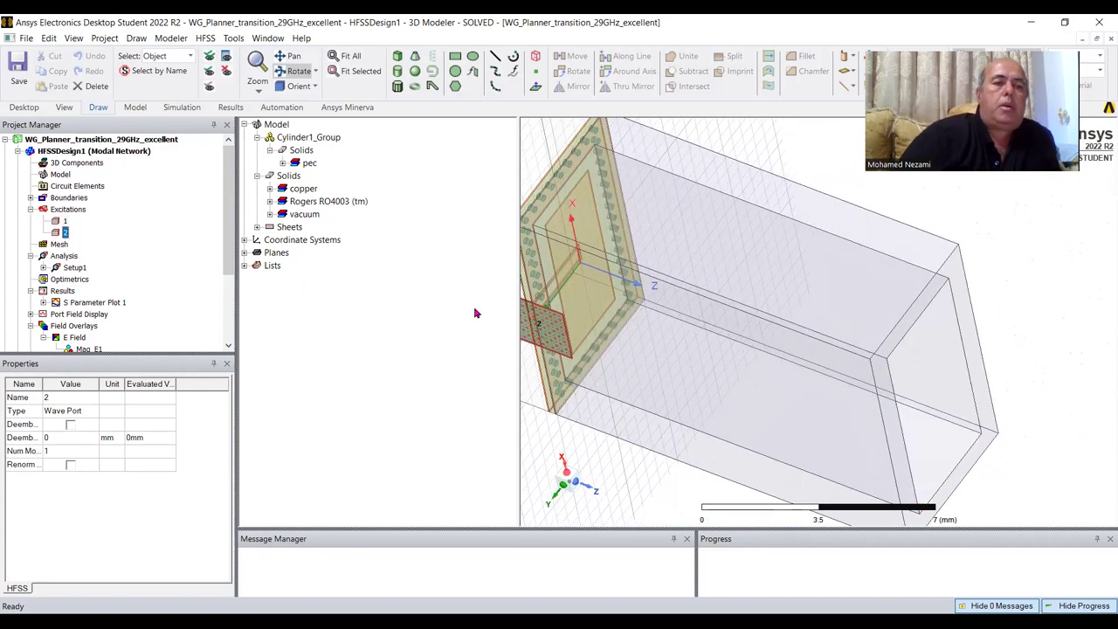
left_click_drag(559, 282, 811, 311)
scroll(829, 323, "up", 1)
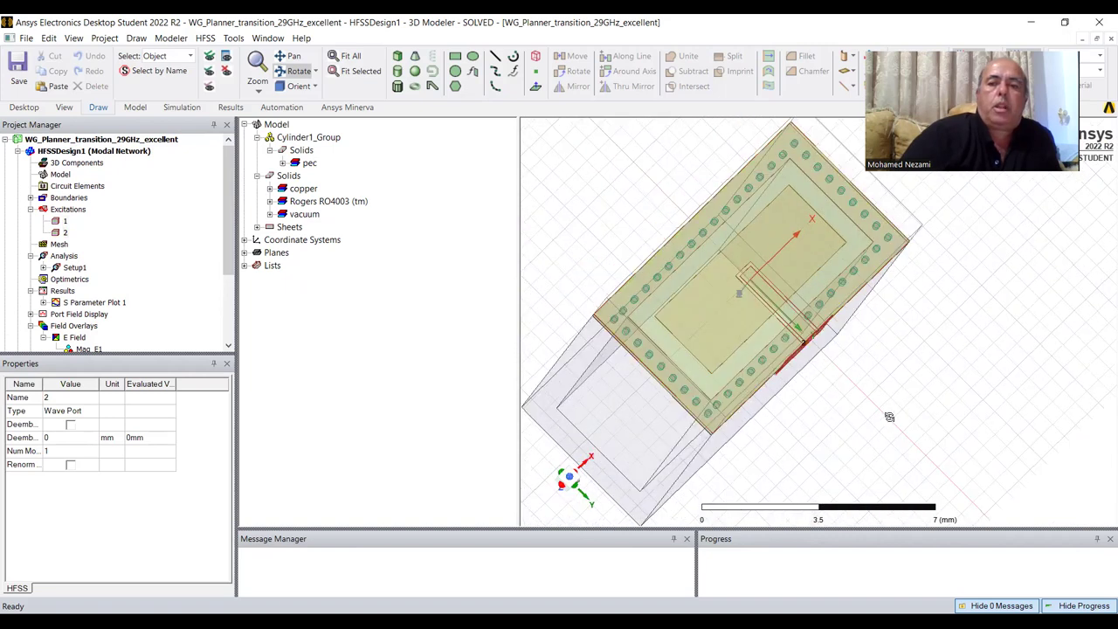
scroll(823, 356, "up", 1)
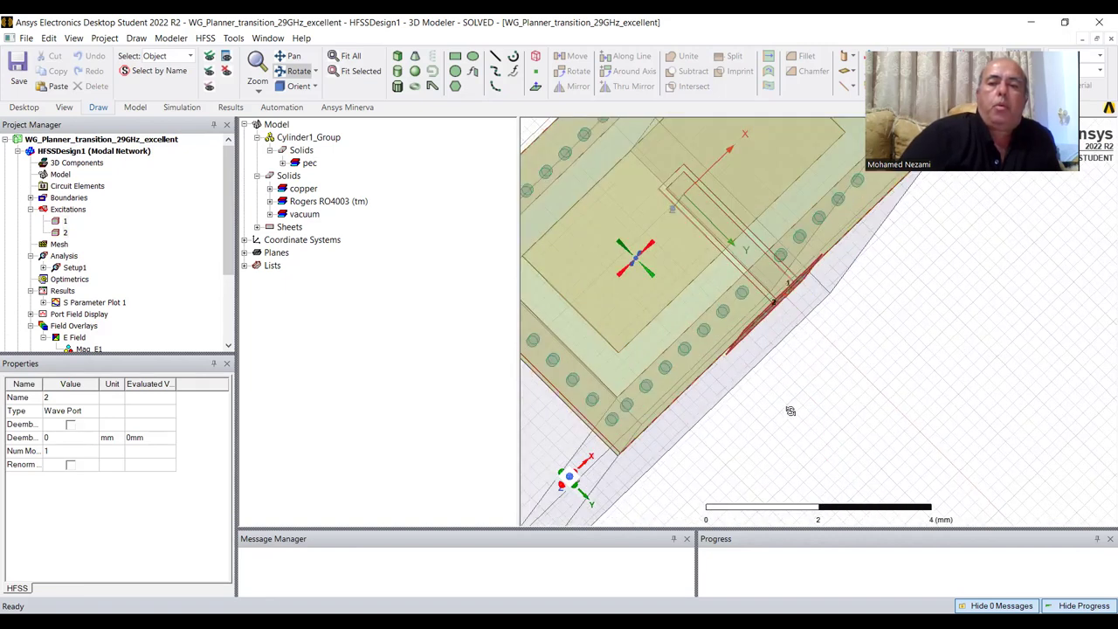
left_click_drag(791, 407, 773, 206)
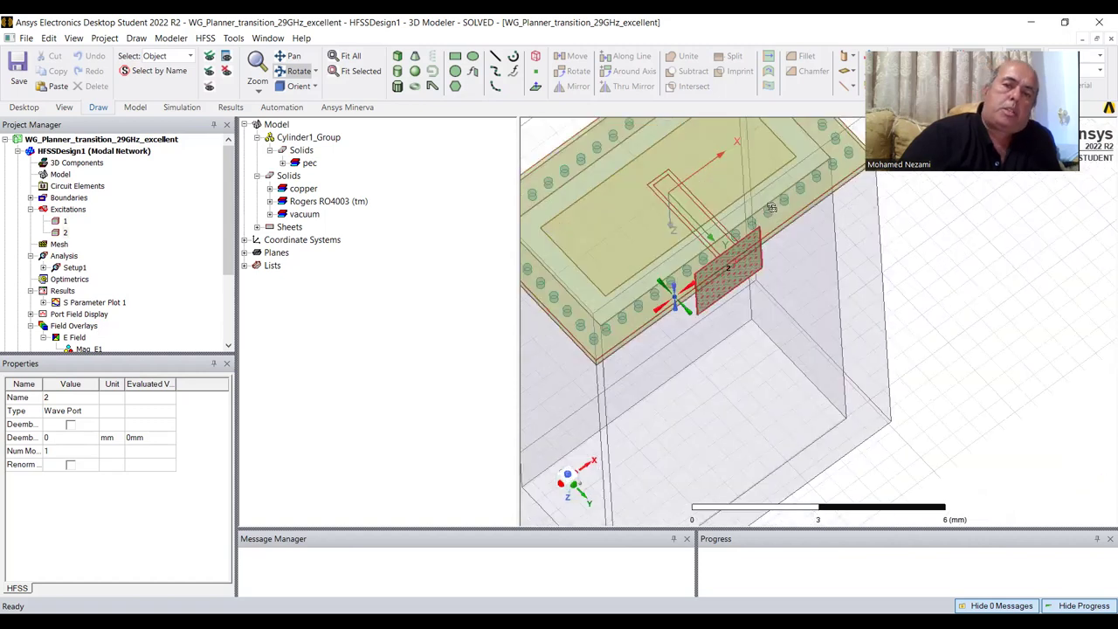
scroll(807, 332, "down", 1)
left_click_drag(800, 278, 634, 339)
scroll(734, 325, "down", 2)
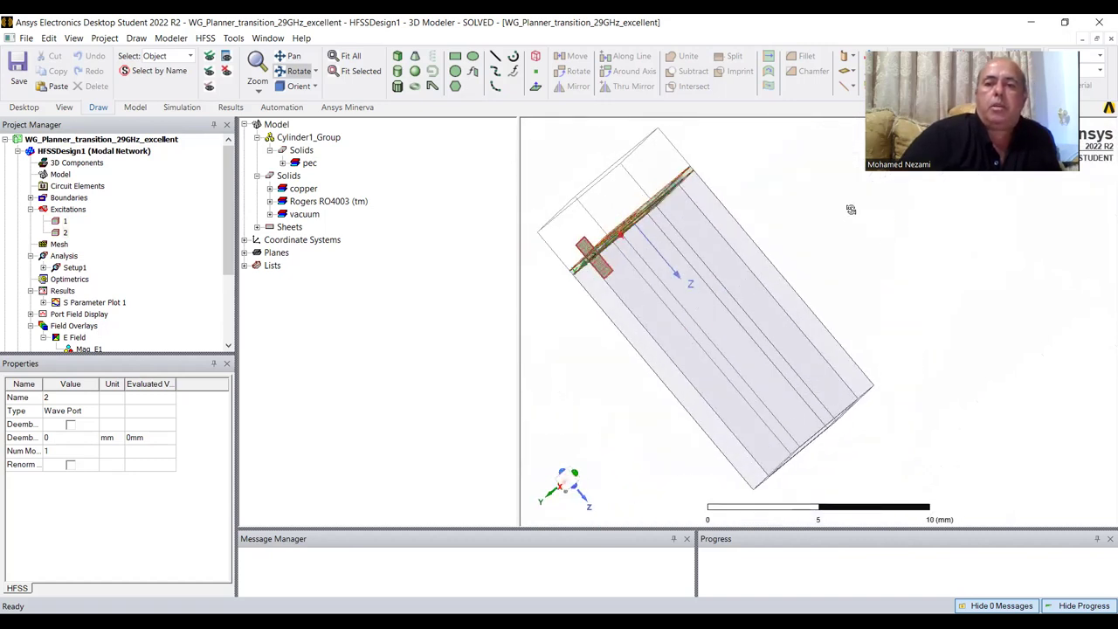
- Highlight the Radiation vacuum box on the board's outer side and inspect how it encloses the board and probe
left_click(640, 192)
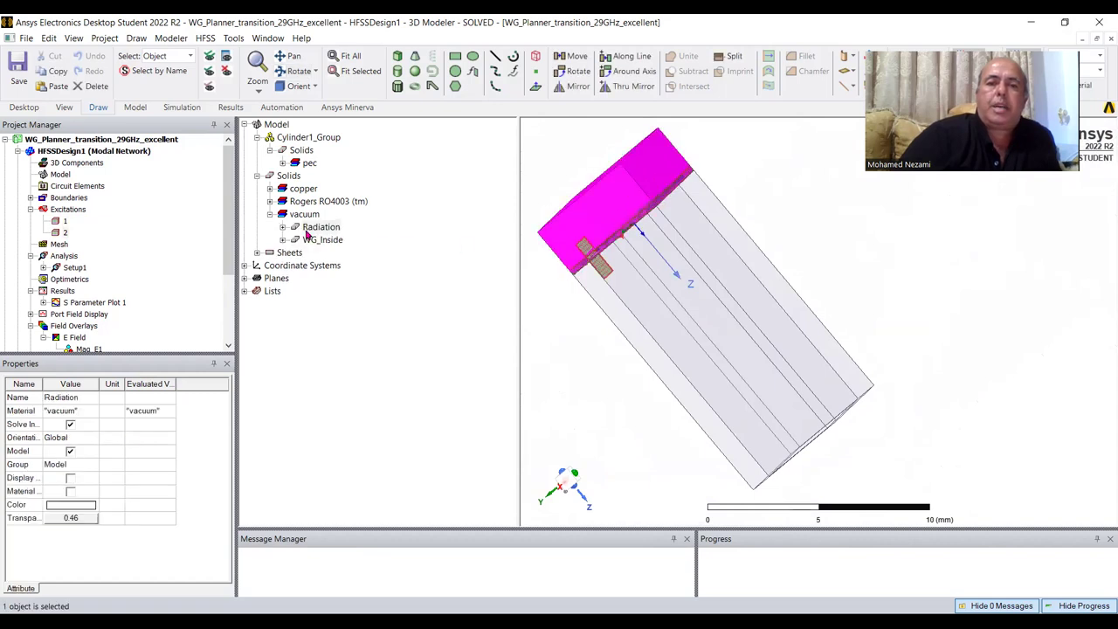
left_click(731, 212)
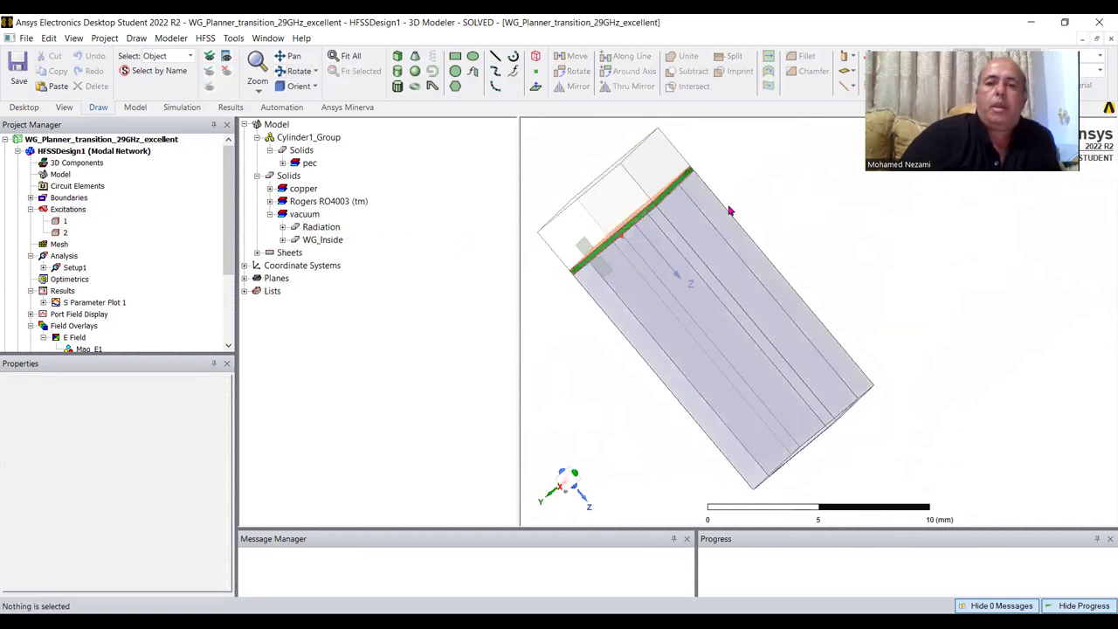
left_click(627, 192)
left_click(773, 188)
left_click(626, 200)
left_click(734, 200)
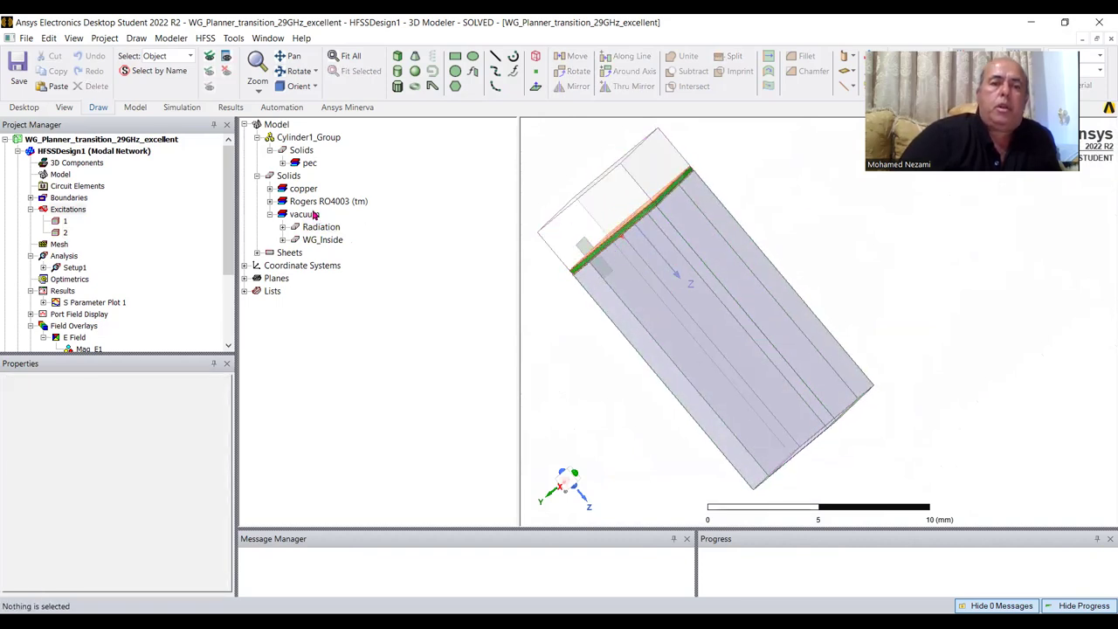
left_click(299, 71)
left_click_drag(634, 265, 734, 212)
left_click_drag(651, 228, 699, 254)
- Show the design's S Parameter Plot 1 and review the dB(S(1,1)) trace with its markers
left_click_drag(228, 225, 226, 265)
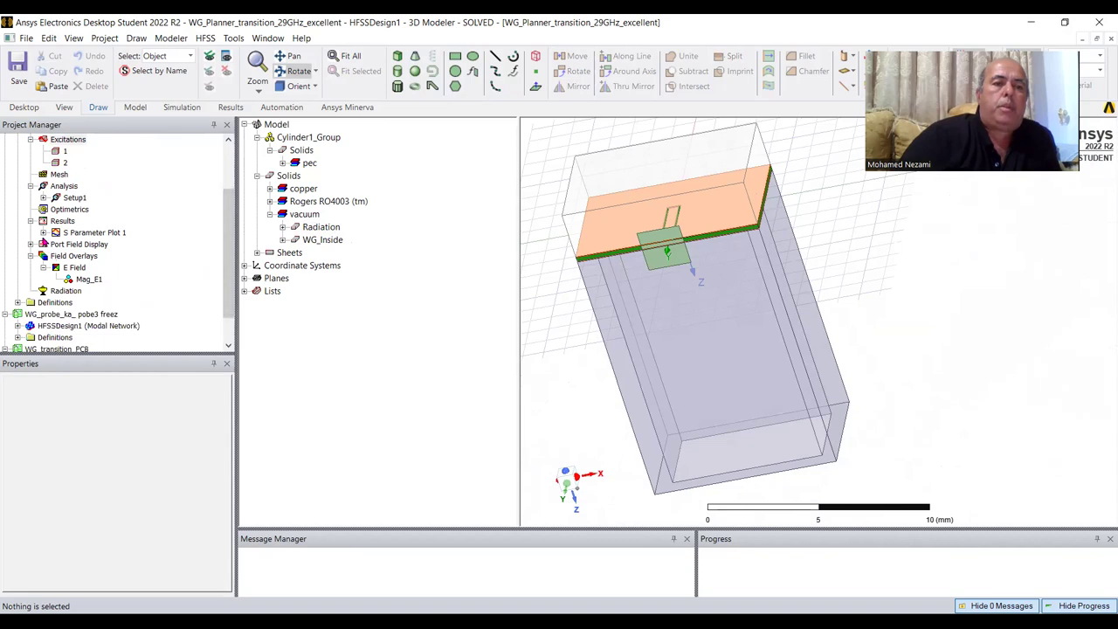
left_click(43, 232)
double_click(81, 246)
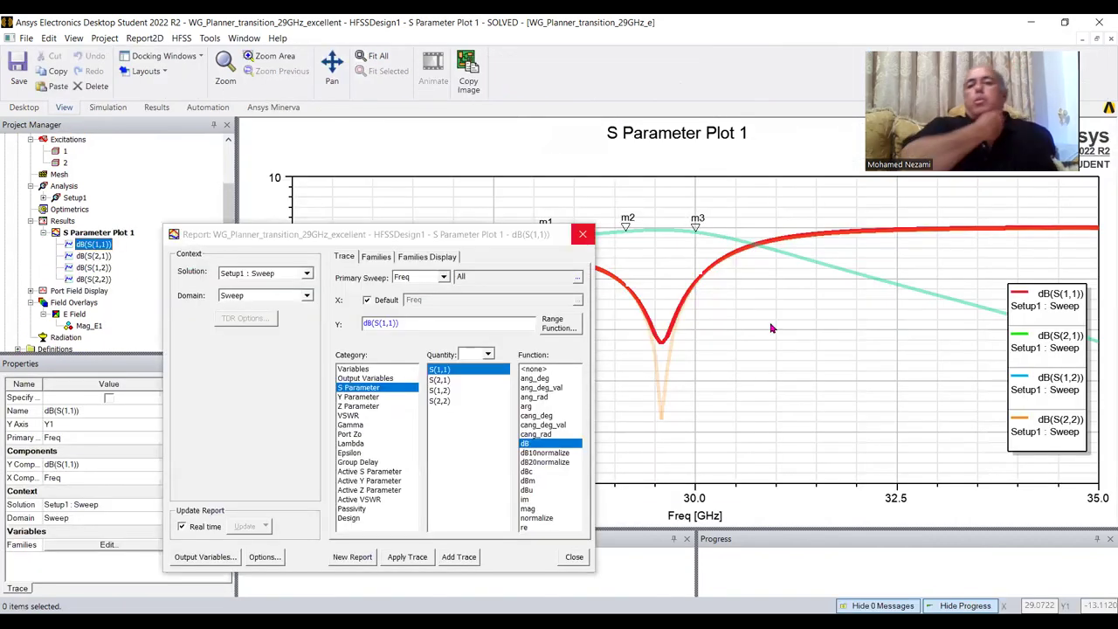
key("Escape")
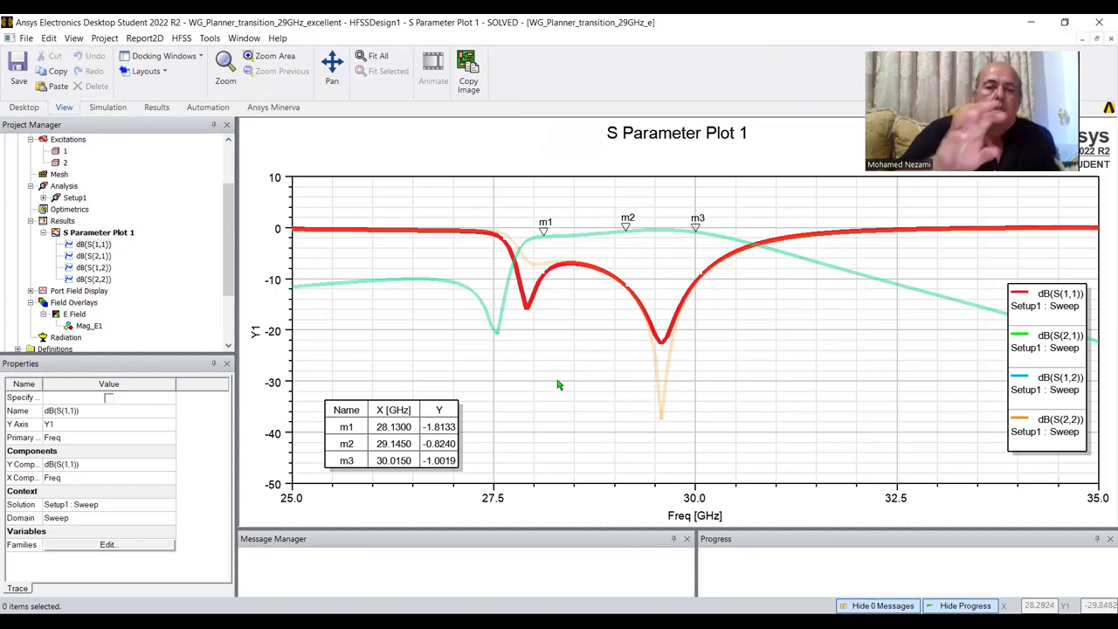
- Show the Mag_E1 E-field overlay and examine the field along the waveguide and around the probe from several angles
scroll(230, 262, "down", 1)
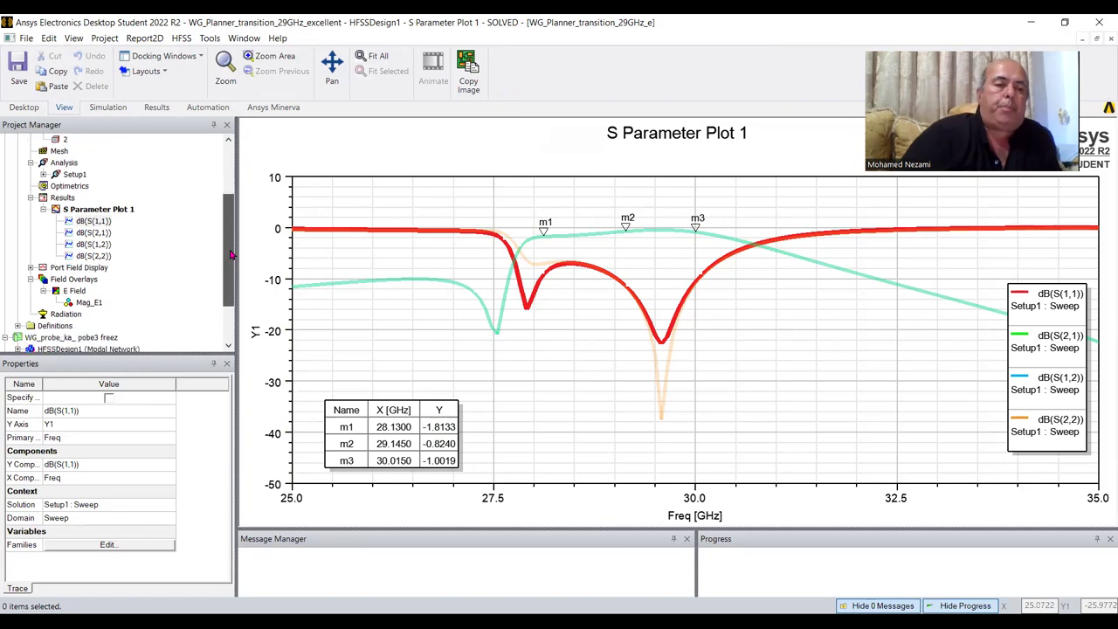
double_click(91, 302)
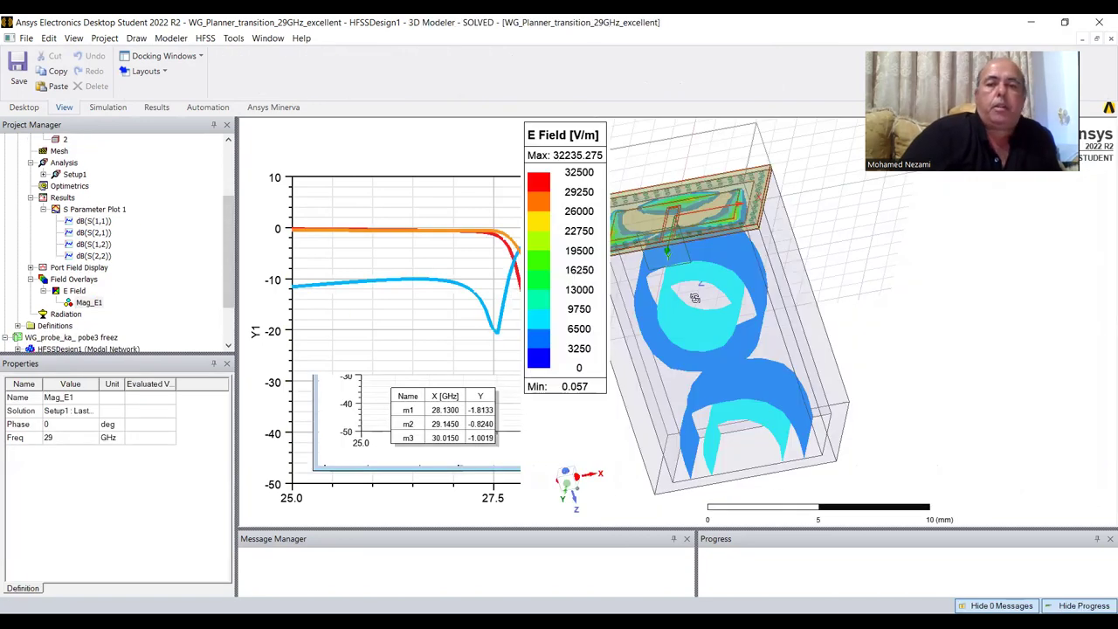
left_click_drag(748, 322, 690, 362)
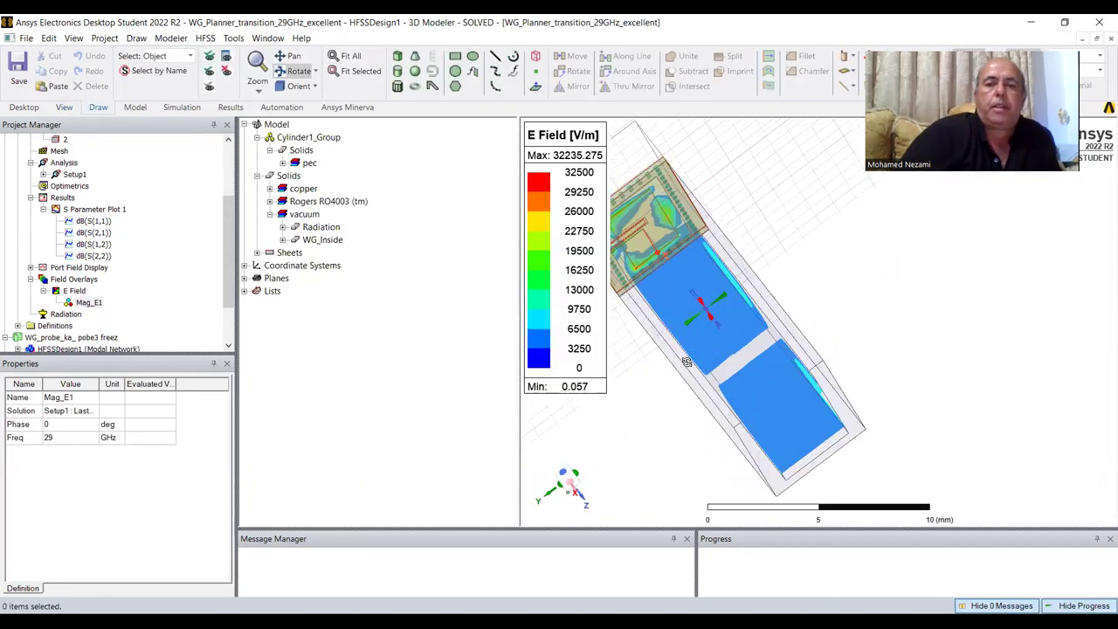
left_click_drag(886, 332, 674, 344)
scroll(731, 304, "up", 3)
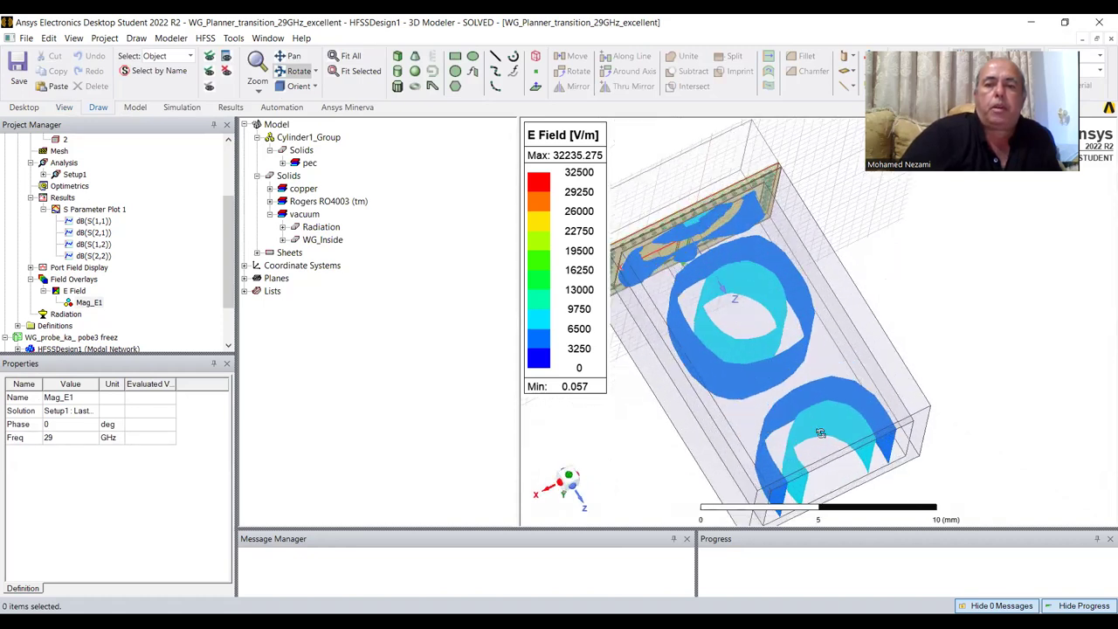
left_click_drag(716, 318, 675, 238)
scroll(700, 284, "up", 2)
left_click_drag(702, 282, 722, 239)
left_click_drag(666, 308, 647, 265)
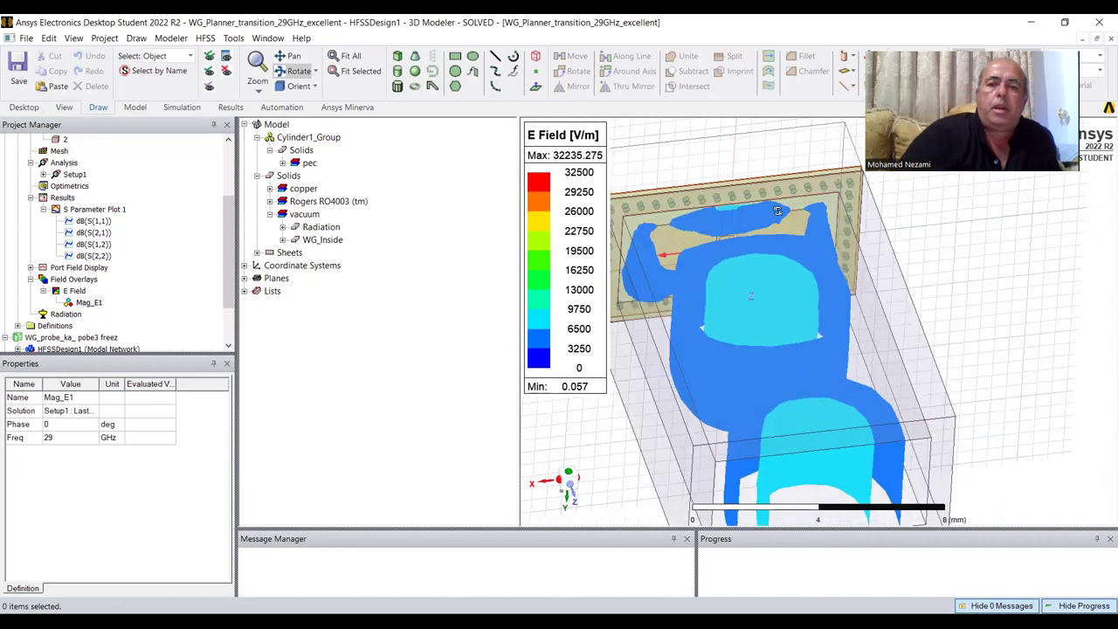
left_click_drag(712, 231, 786, 293)
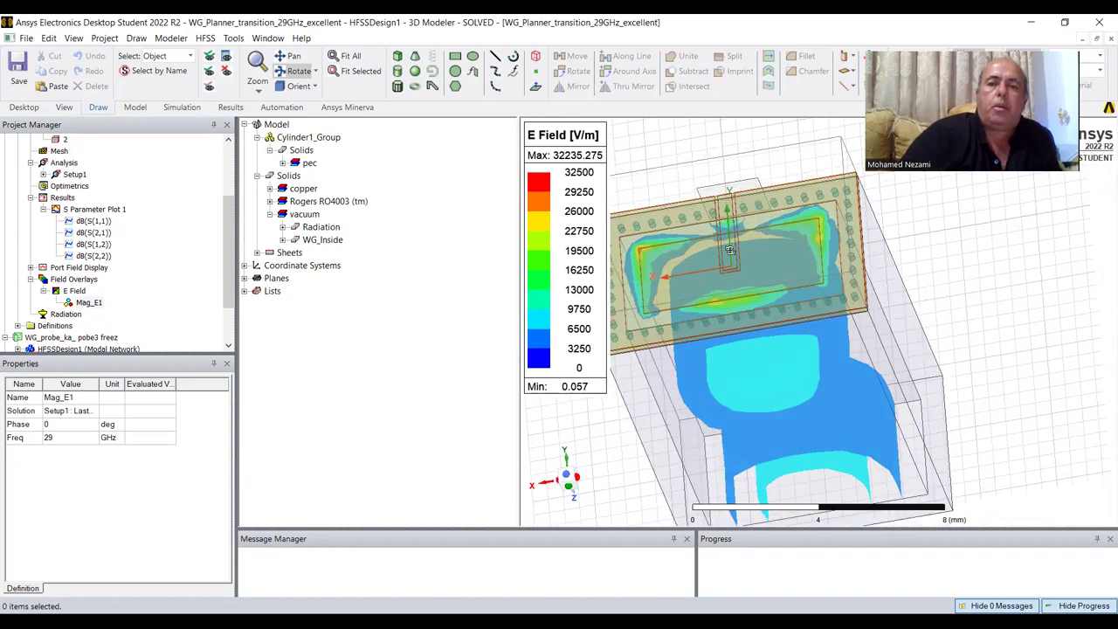
- Animate the Mag_E1 field plot over phase and adjust the playback speed
left_click(92, 303)
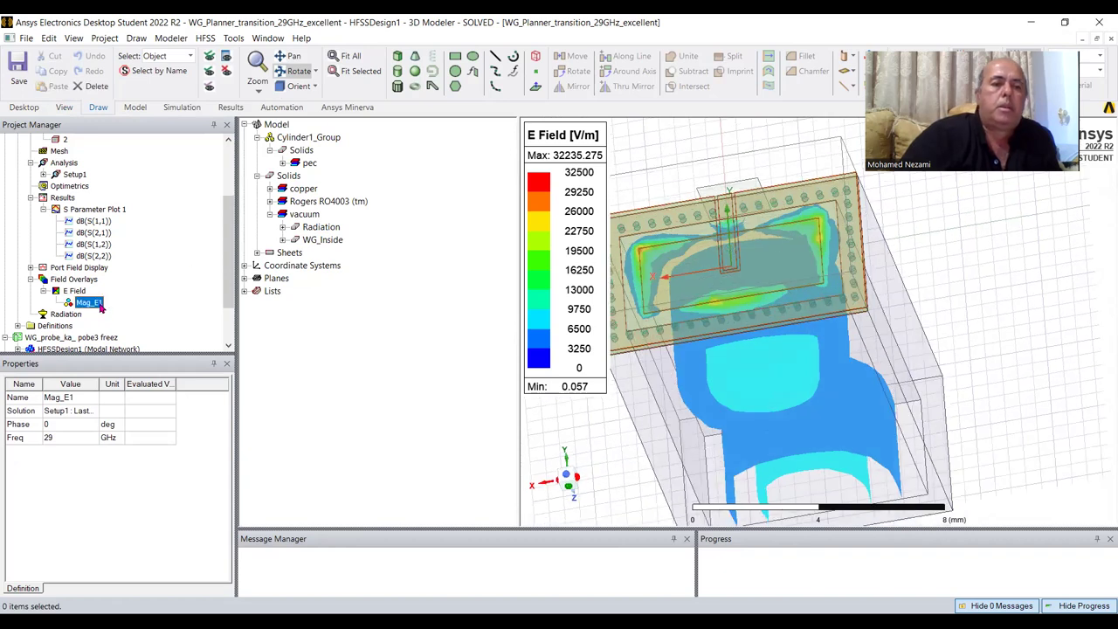
right_click(101, 304)
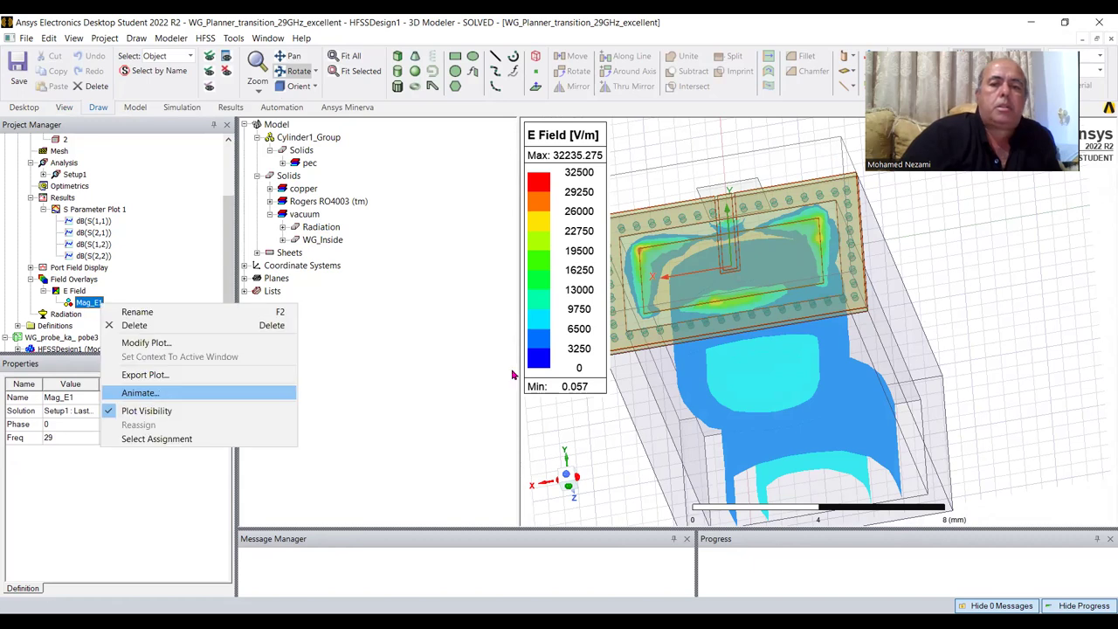
left_click(140, 392)
left_click(512, 365)
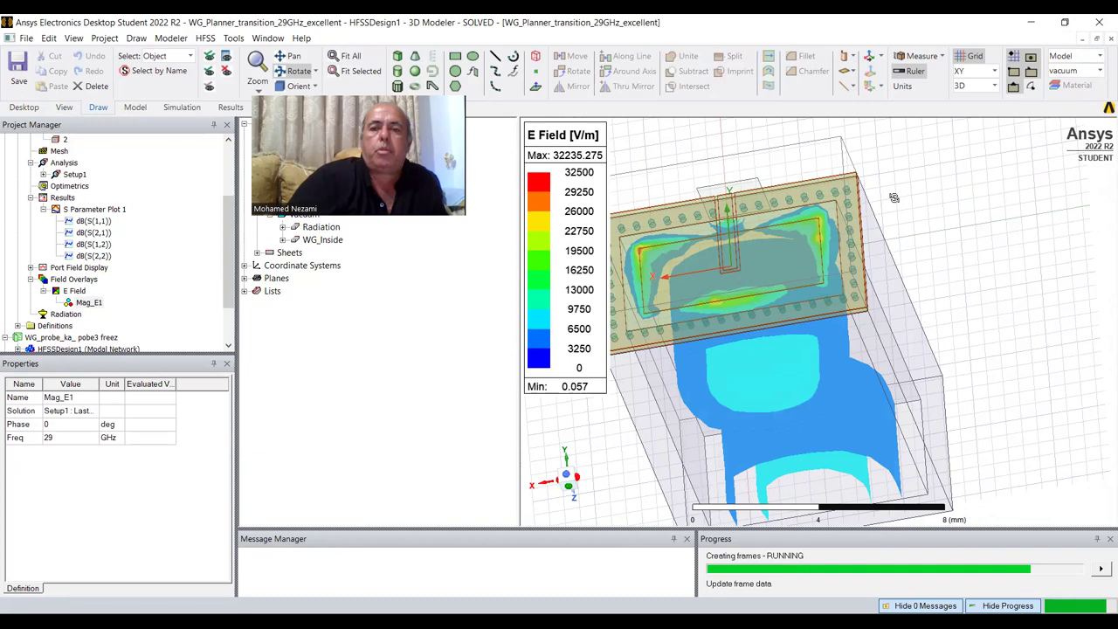
scroll(932, 218, "down", 3)
left_click_drag(816, 352, 815, 296)
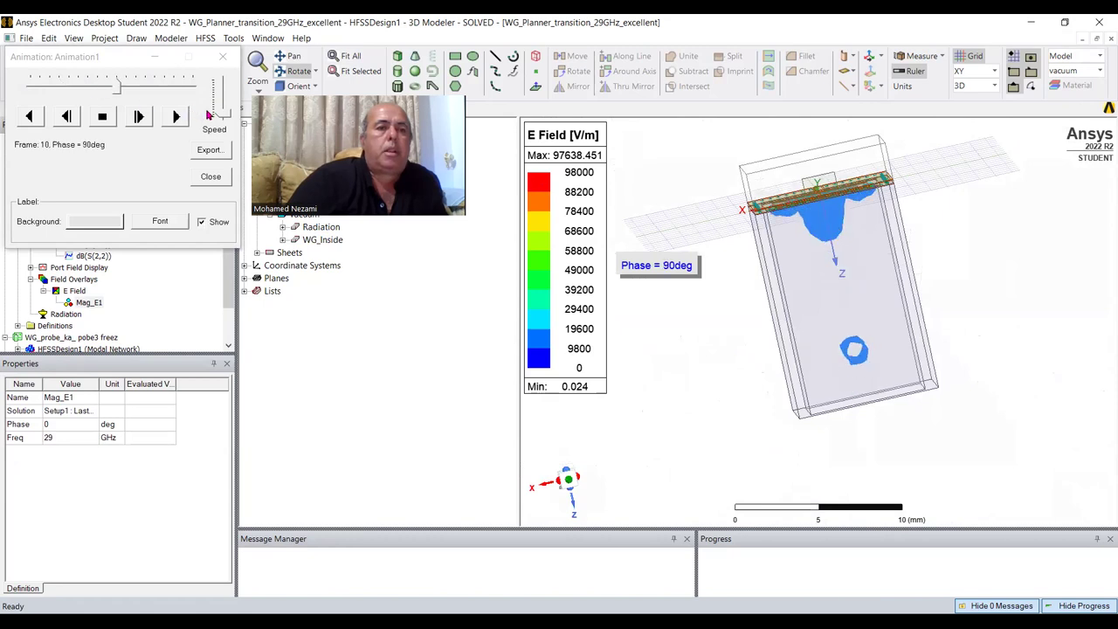
left_click_drag(222, 112, 222, 92)
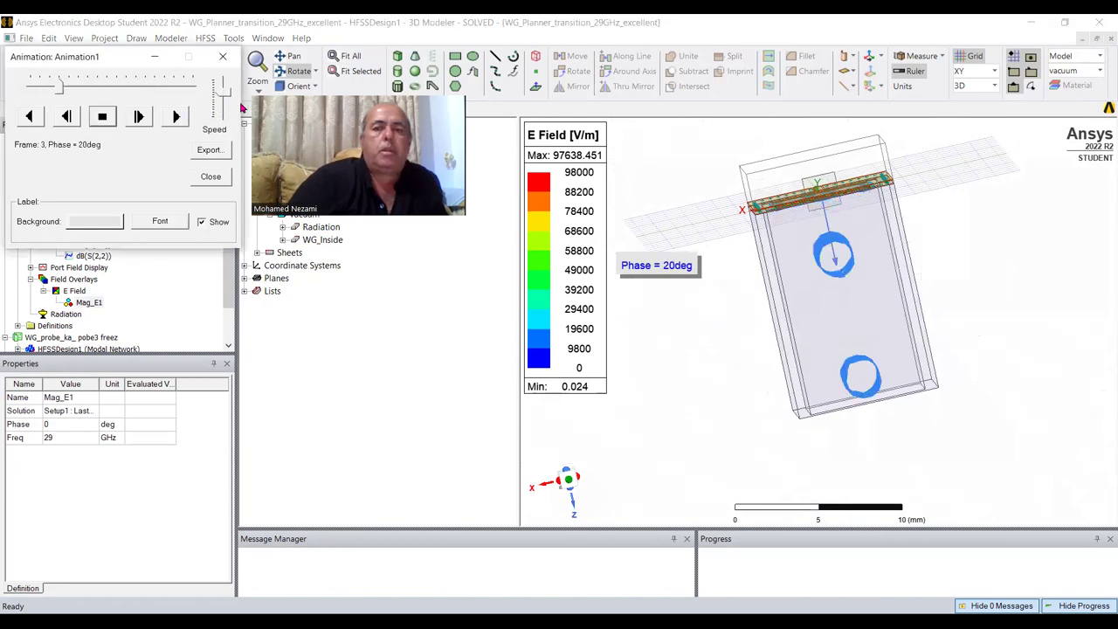
- Examine the animated E field on both faces of the board around the probe and the waveguide opening
left_click_drag(827, 258, 816, 217)
scroll(814, 206, "up", 1)
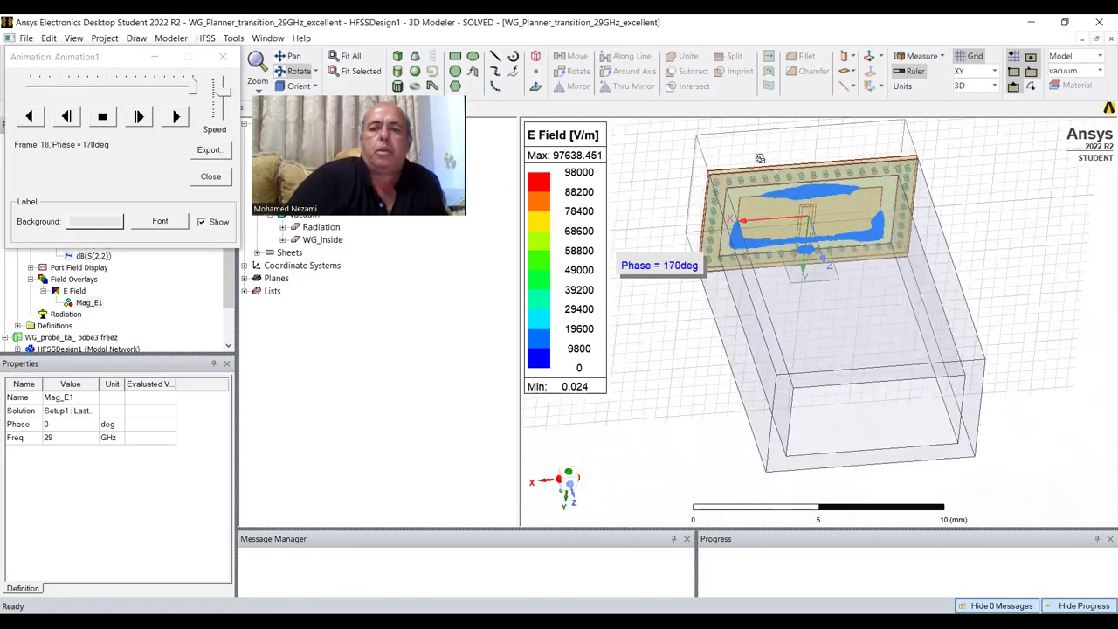
scroll(756, 159, "up", 2)
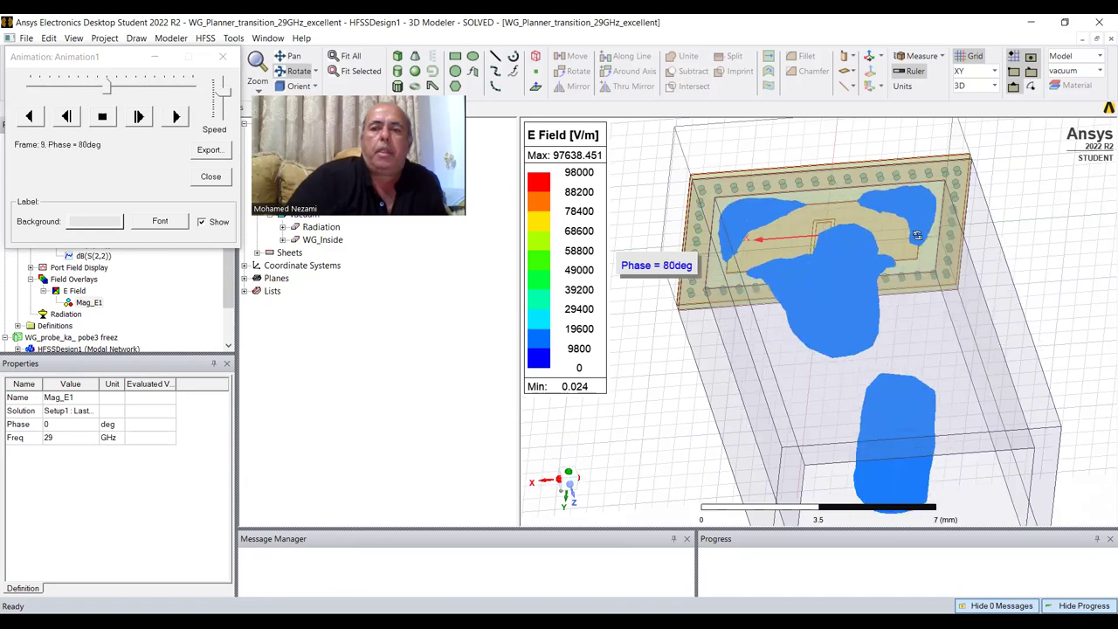
left_click_drag(862, 226, 872, 355)
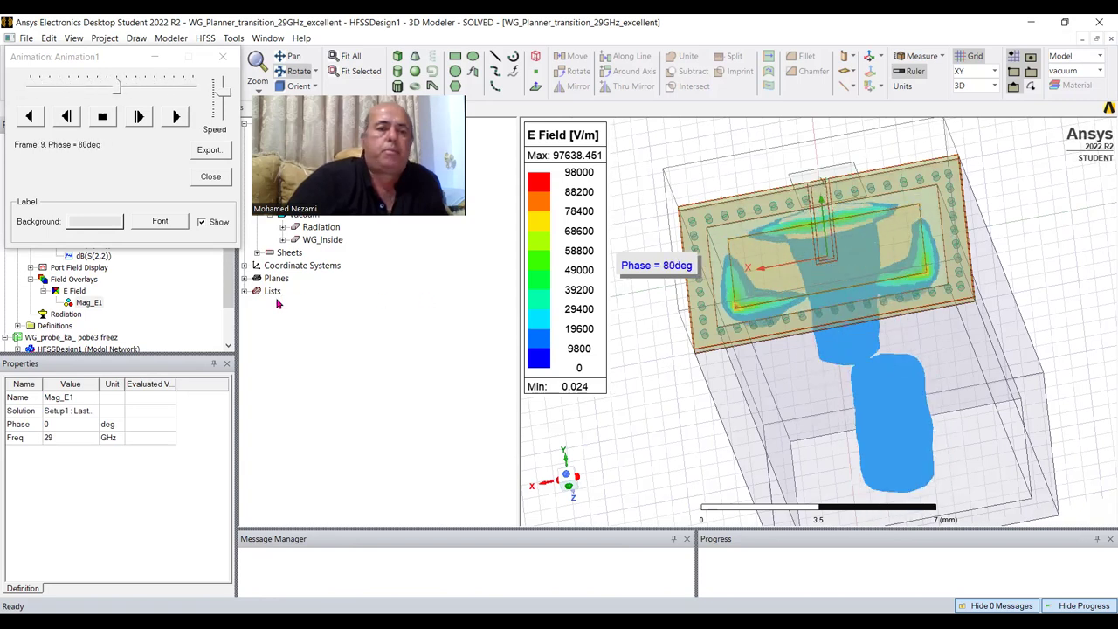
- Highlight the WG_Inside and Radiation vacuum volumes in turn to compare the regions, ending with nothing selected
left_click(322, 239)
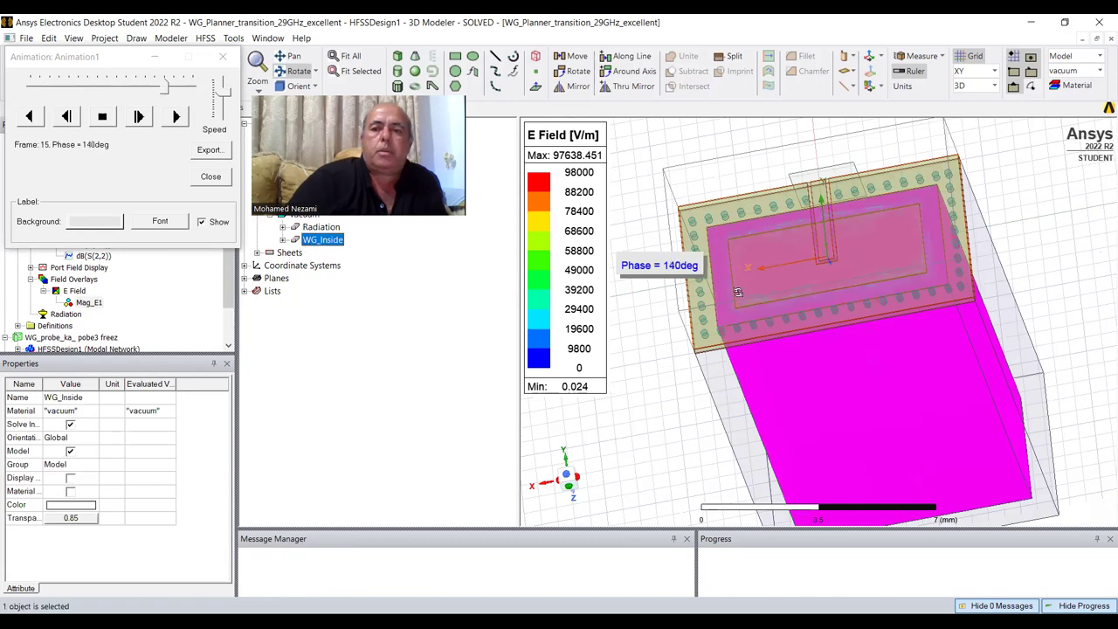
left_click(321, 226)
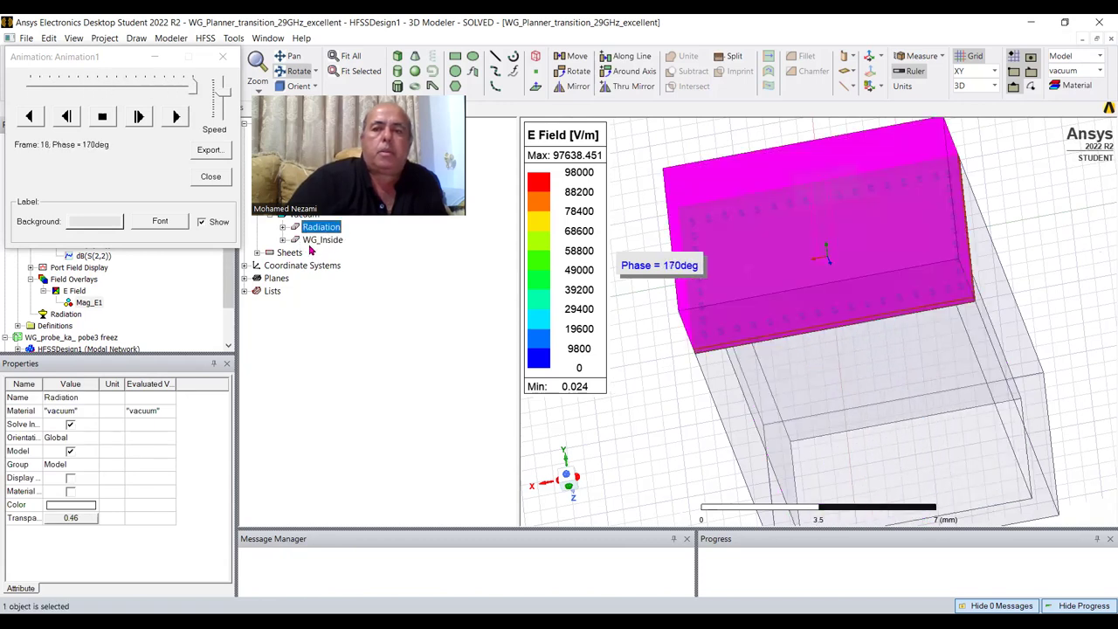
left_click(323, 239)
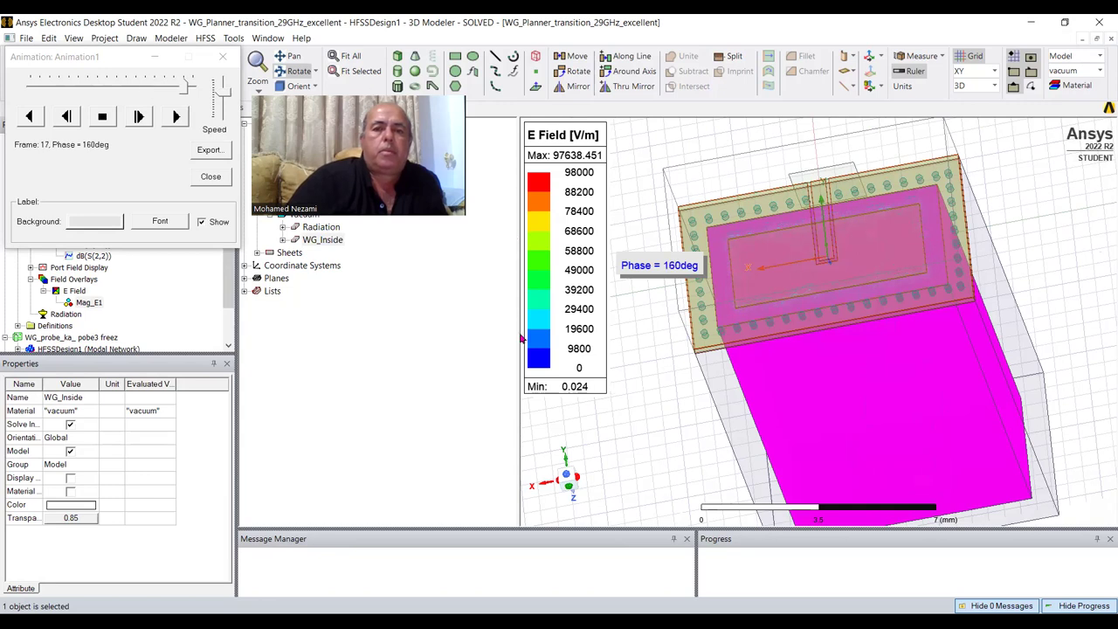
left_click(786, 173)
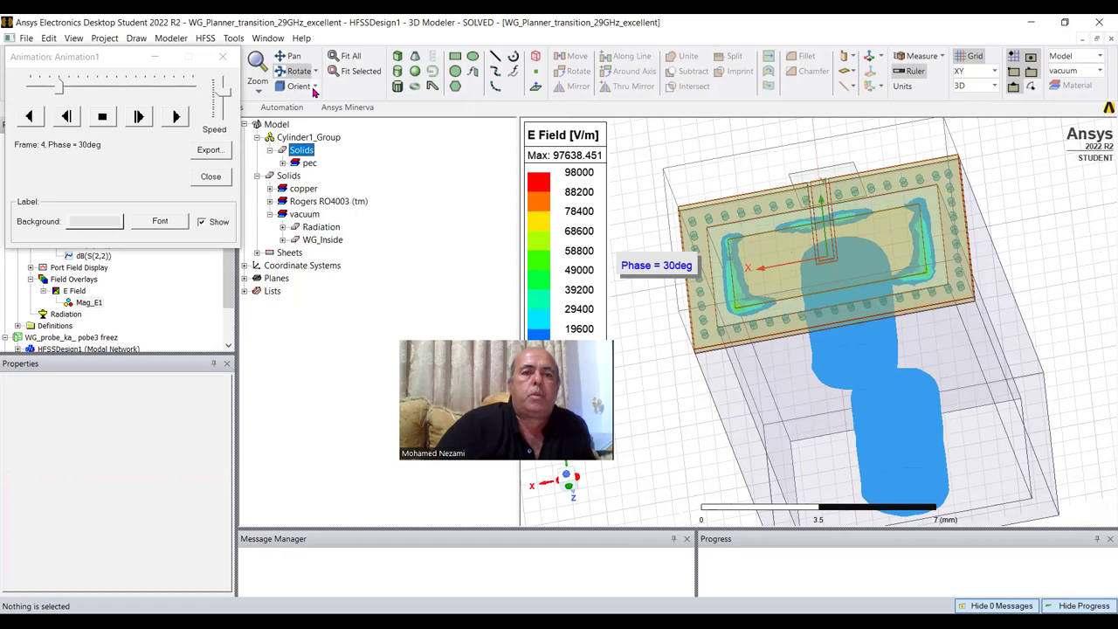
- Examine the animated field propagation in the standard top, front and side orientations of the transition
double_click(756, 253, "alt")
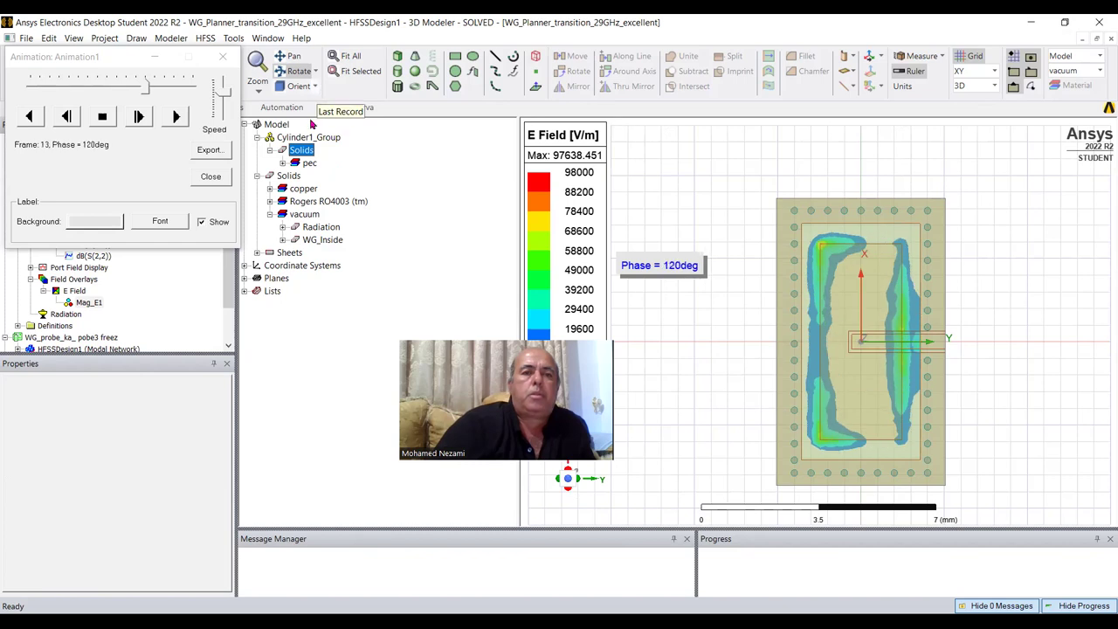
left_click(299, 86)
left_click(307, 141)
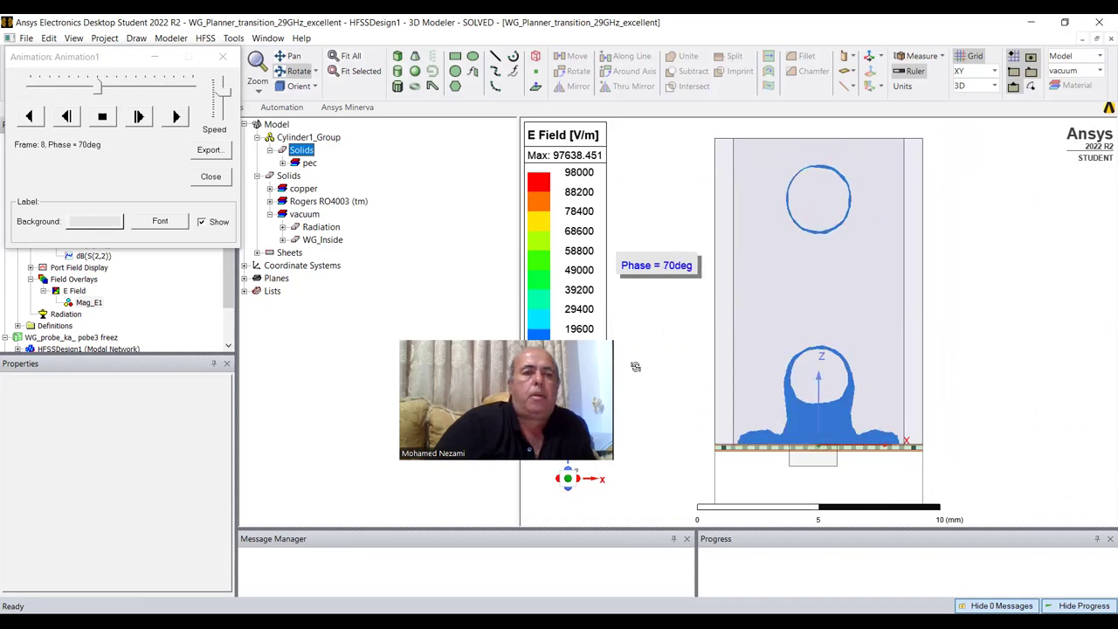
left_click(310, 88)
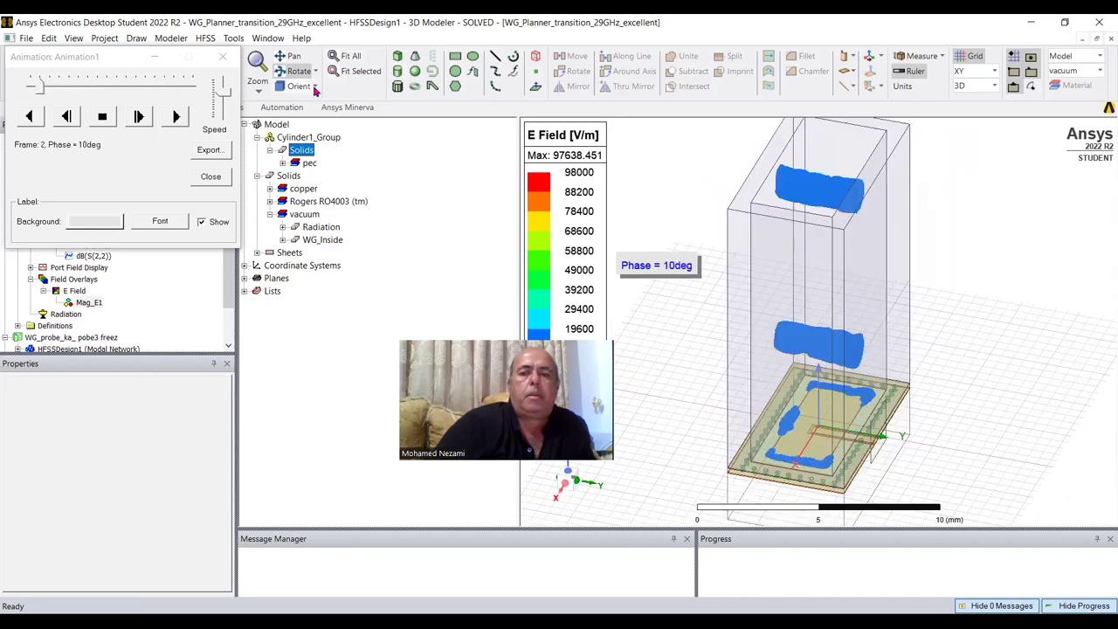
left_click(315, 87)
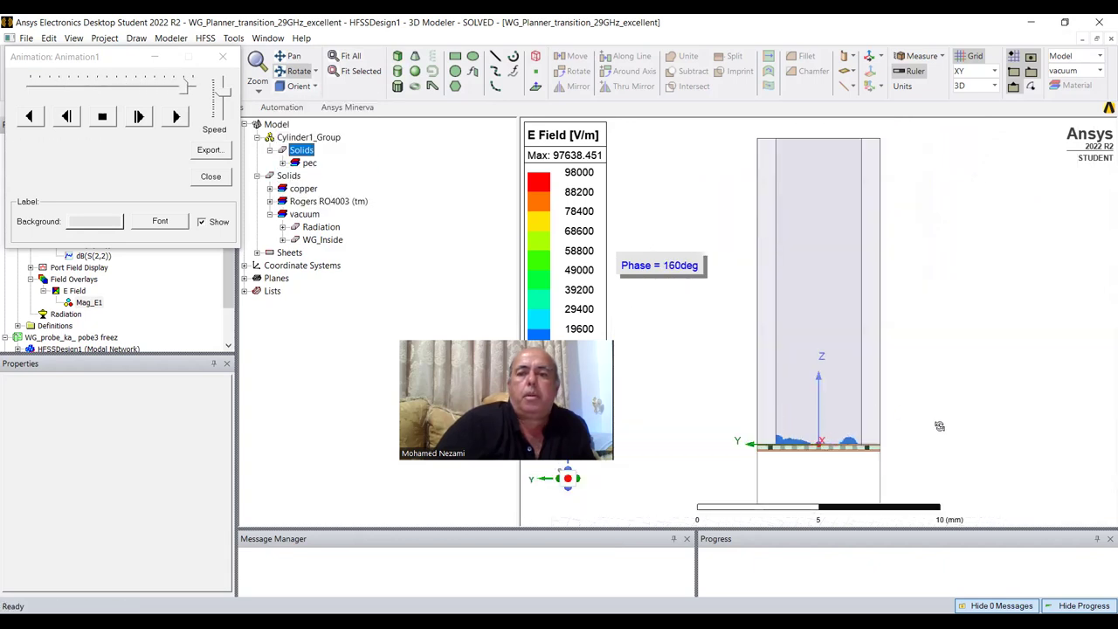
left_click_drag(829, 282, 820, 317)
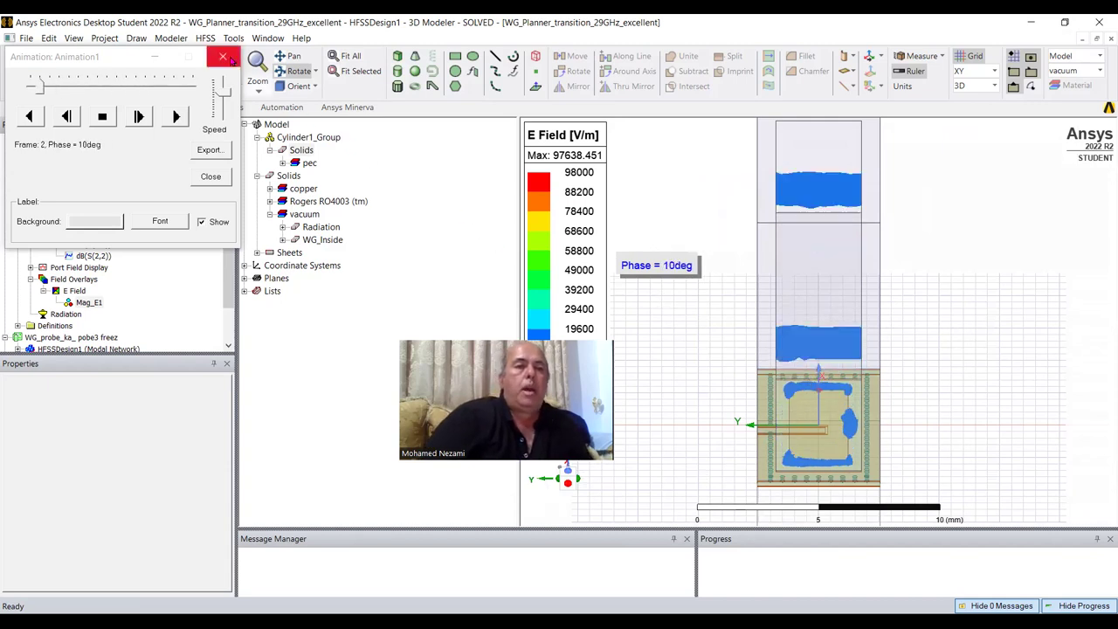
- Close the field animation, collapse the 29 GHz design's tree and review the static field overlay in the waveguide
left_click(210, 176)
left_click_drag(226, 222, 228, 156)
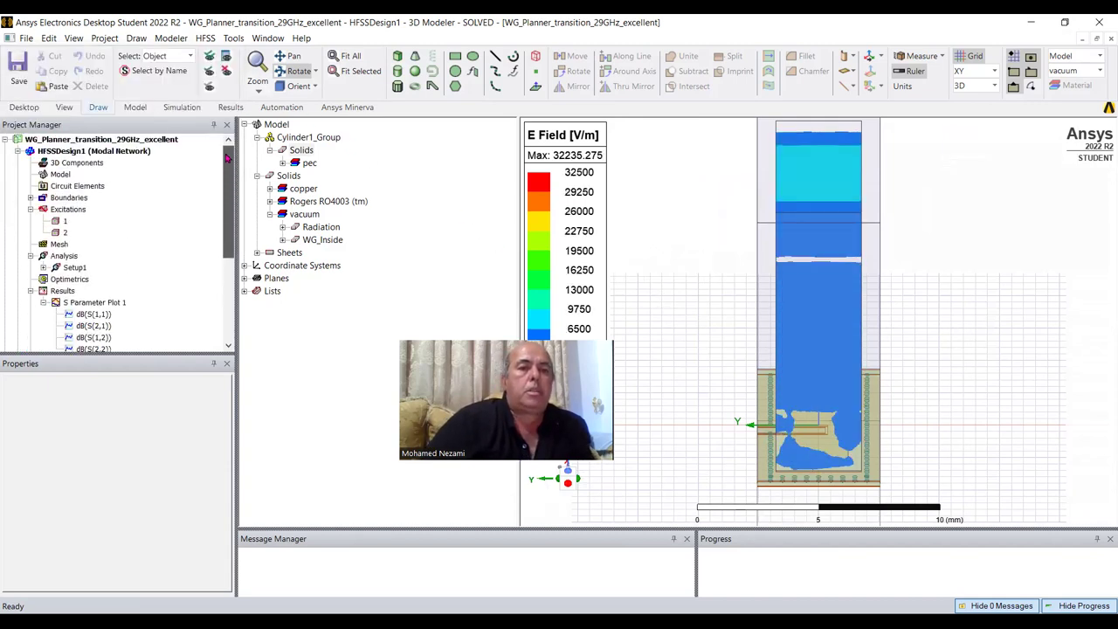
left_click(18, 151)
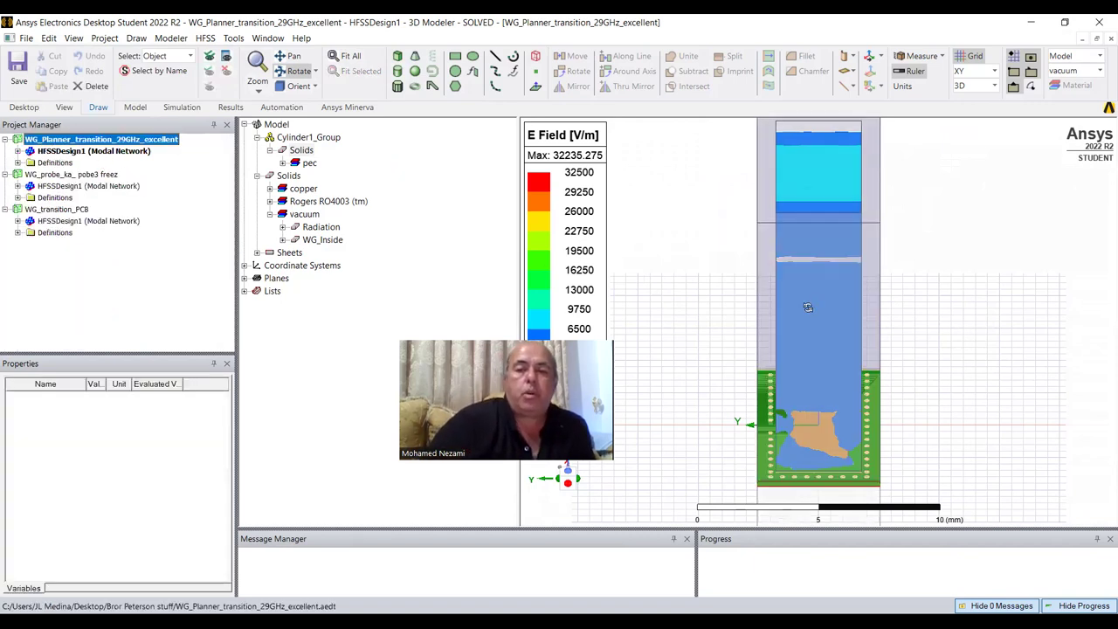
mouse_move(802, 274)
left_mouse_down()
mouse_move(871, 288)
mouse_move(812, 328)
mouse_move(778, 428)
mouse_move(774, 391)
mouse_move(868, 381)
mouse_move(795, 384)
mouse_move(812, 359)
mouse_move(814, 260)
mouse_move(782, 271)
left_mouse_up()
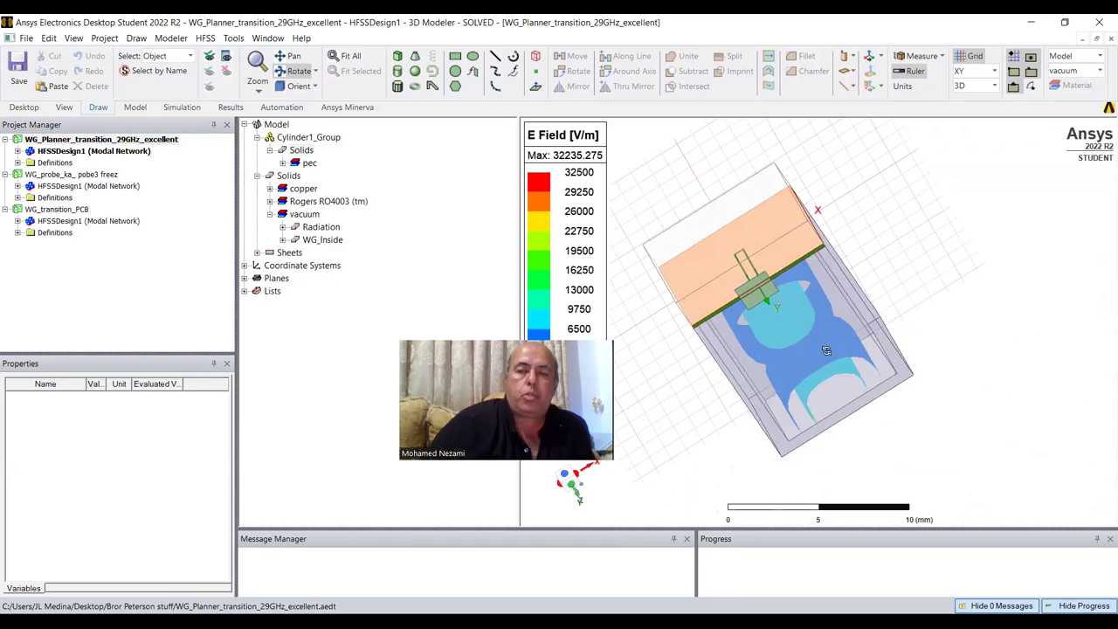
left_click_drag(793, 355, 830, 267)
scroll(776, 334, "up", 3)
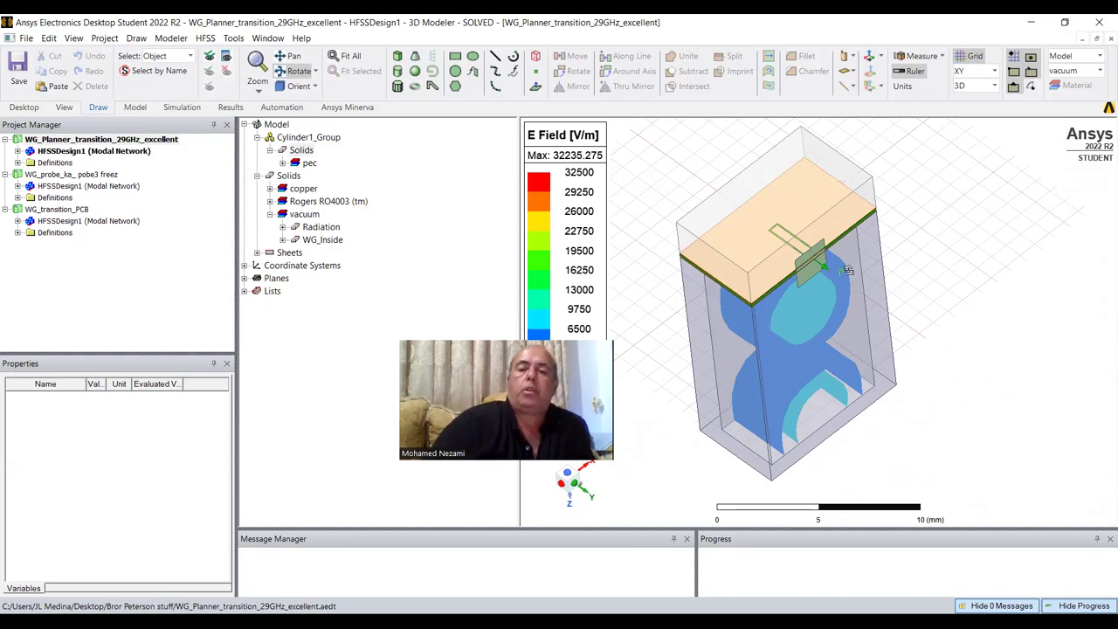
- Show the WG_transition_PCB design and switch to the WG_probe_ka_ pobe3 freez design
left_click(67, 223)
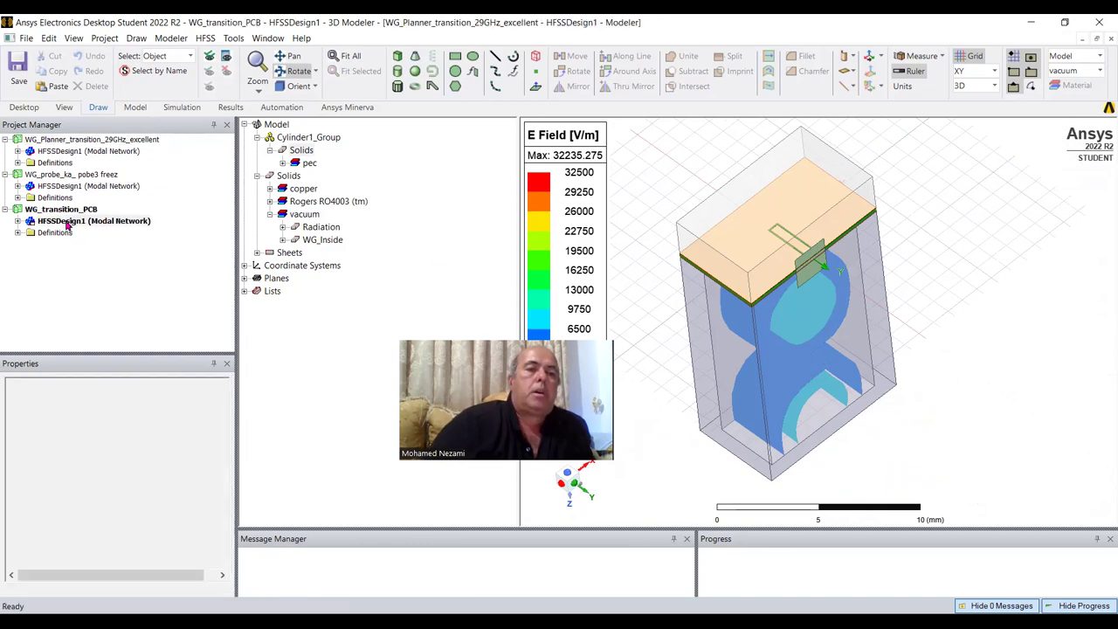
left_click(58, 187)
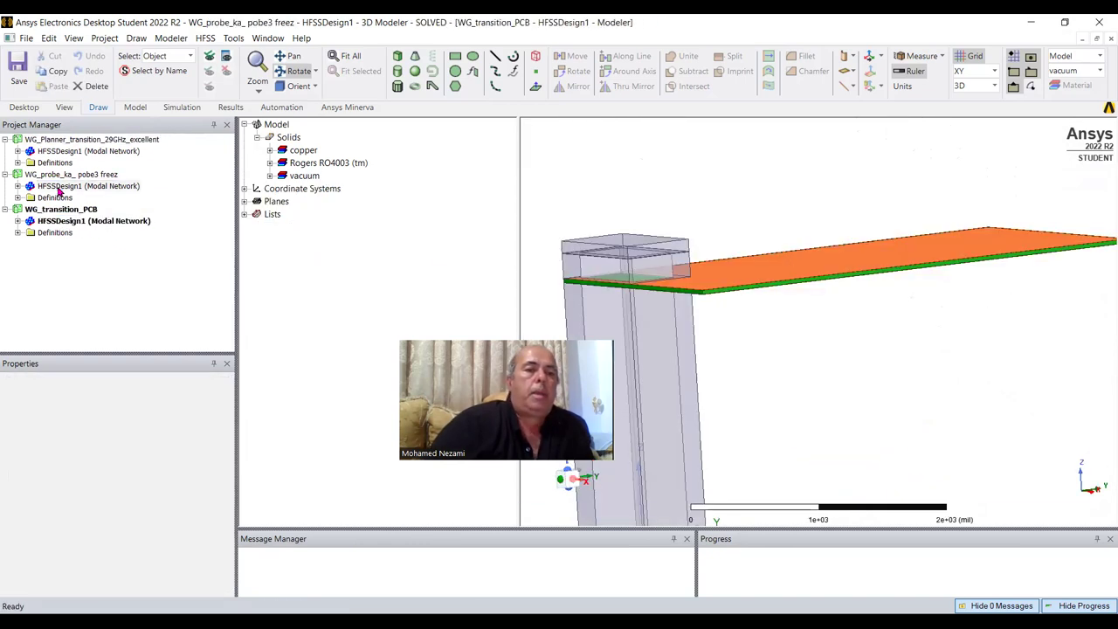
- Examine the Ka-band probe transition model from all sides, including the waveguide, substrate, ground and stepped microstrip probe
left_click_drag(817, 376, 793, 358)
scroll(750, 350, "up", 3)
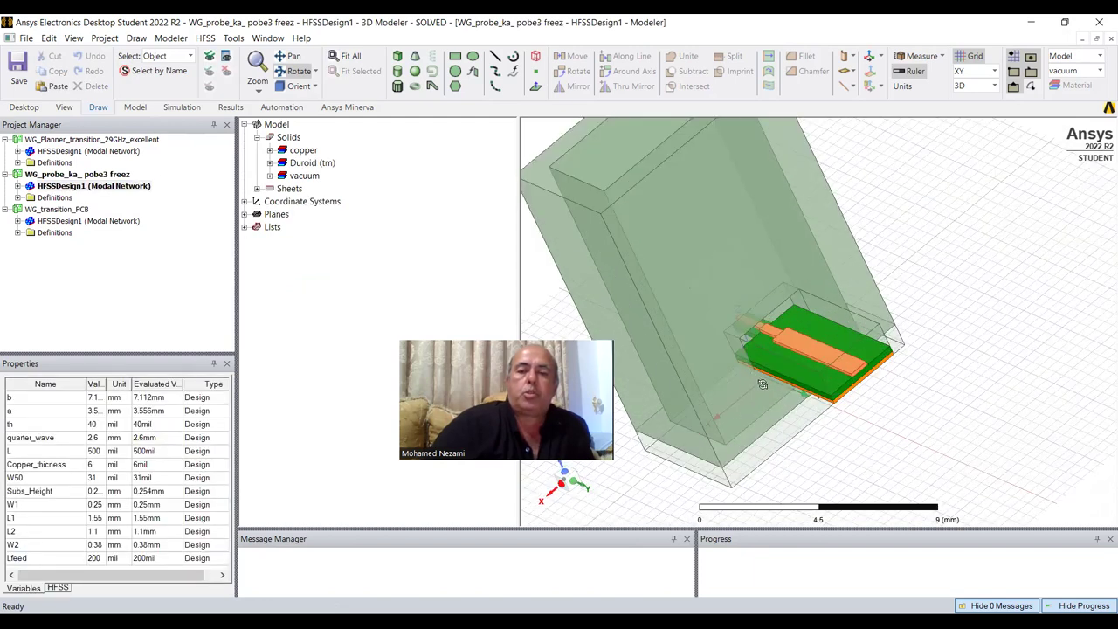
scroll(760, 387, "up", 2)
left_click_drag(732, 395, 726, 325)
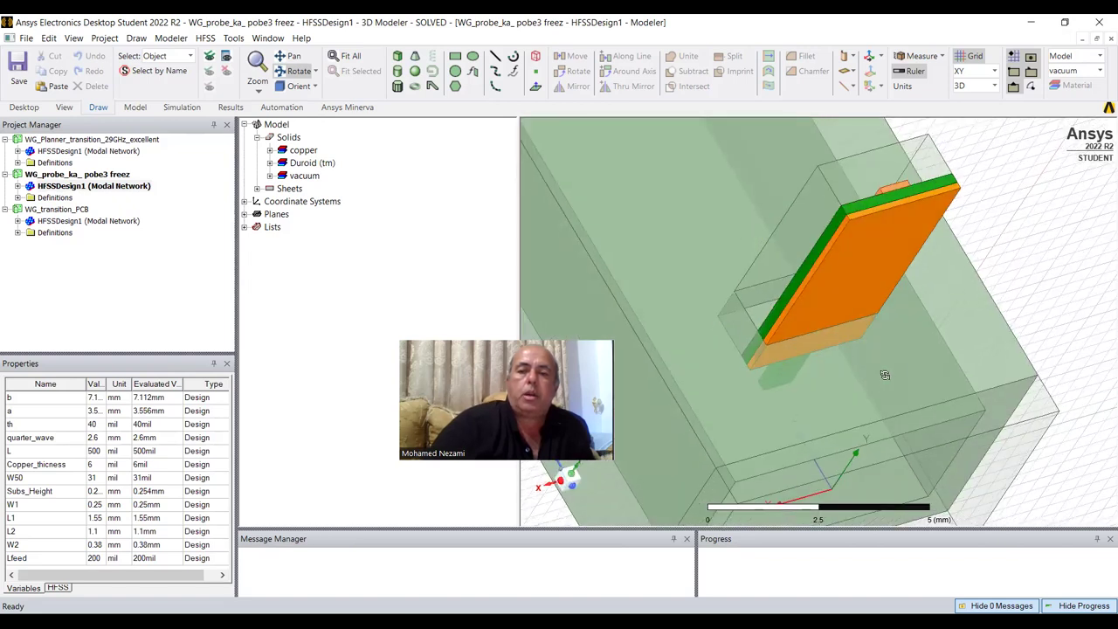
scroll(908, 356, "down", 2)
left_click_drag(850, 323, 1069, 338)
scroll(828, 340, "up", 2)
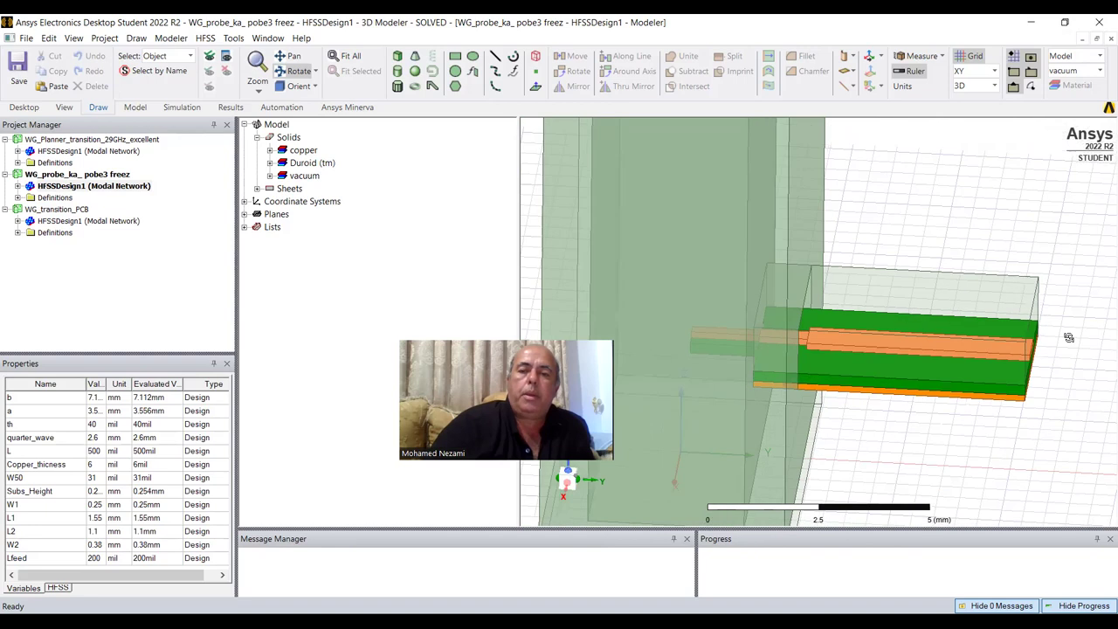
scroll(987, 329, "down", 3)
left_click_drag(865, 290, 833, 343)
left_click_drag(788, 376, 887, 231)
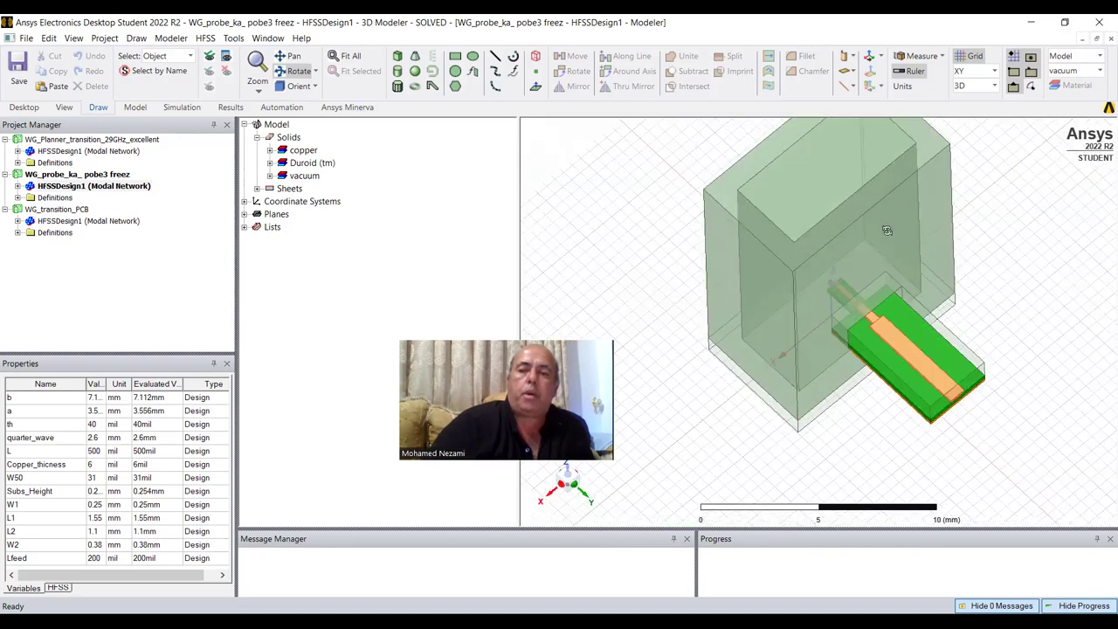
left_click_drag(849, 309, 834, 368)
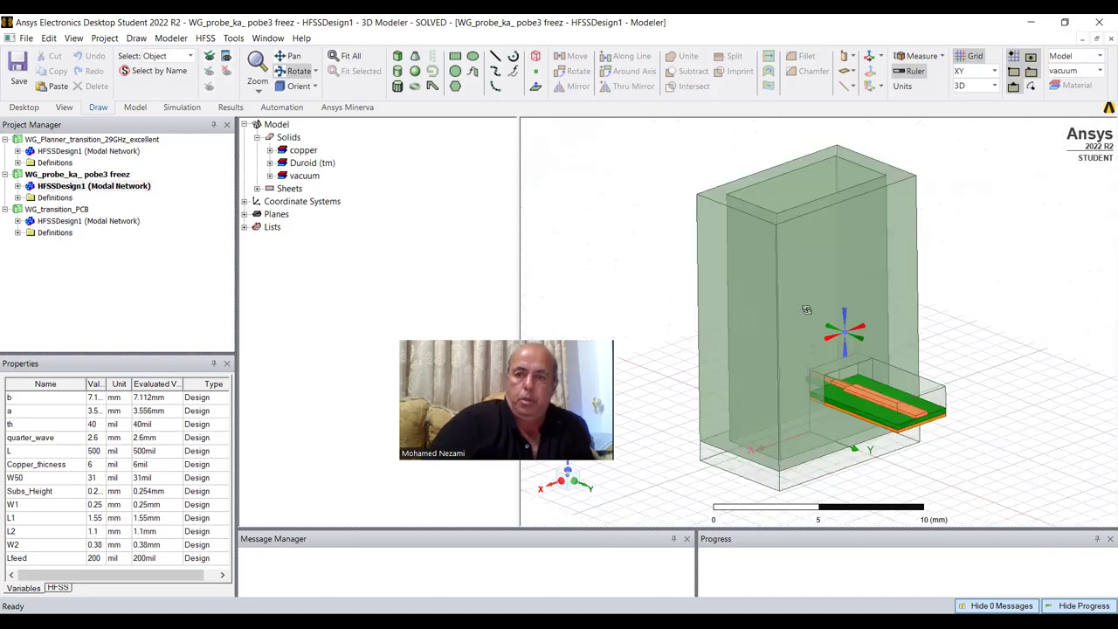
left_click_drag(807, 308, 774, 275)
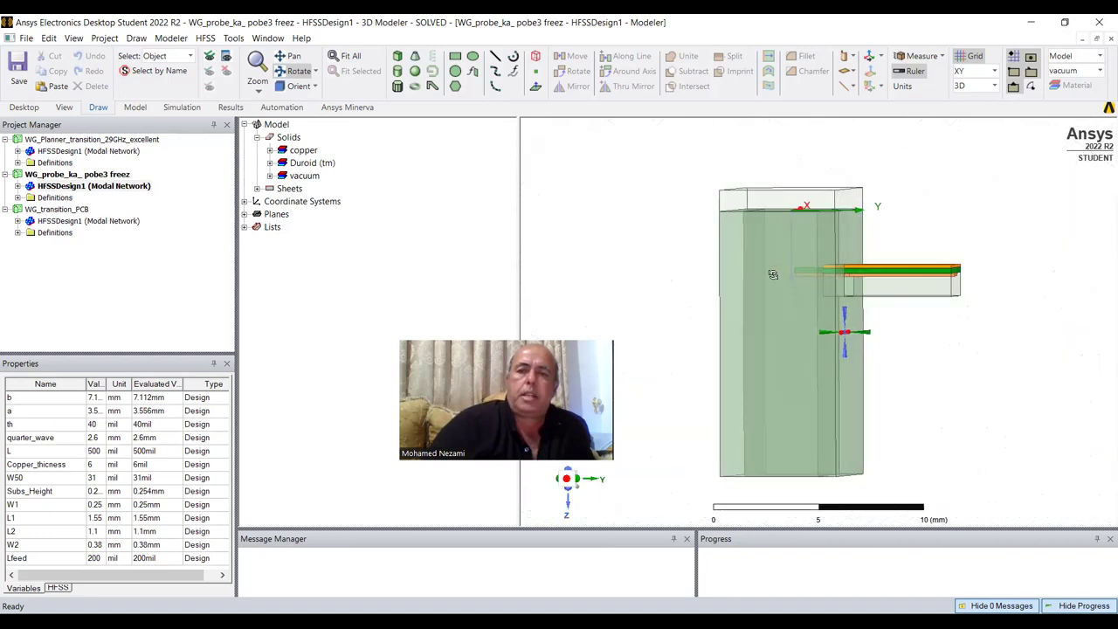
- Inspect the probe's insertion into the waveguide in the top and side orientations, ending with the whole model fitted in an angled view
left_click(316, 125)
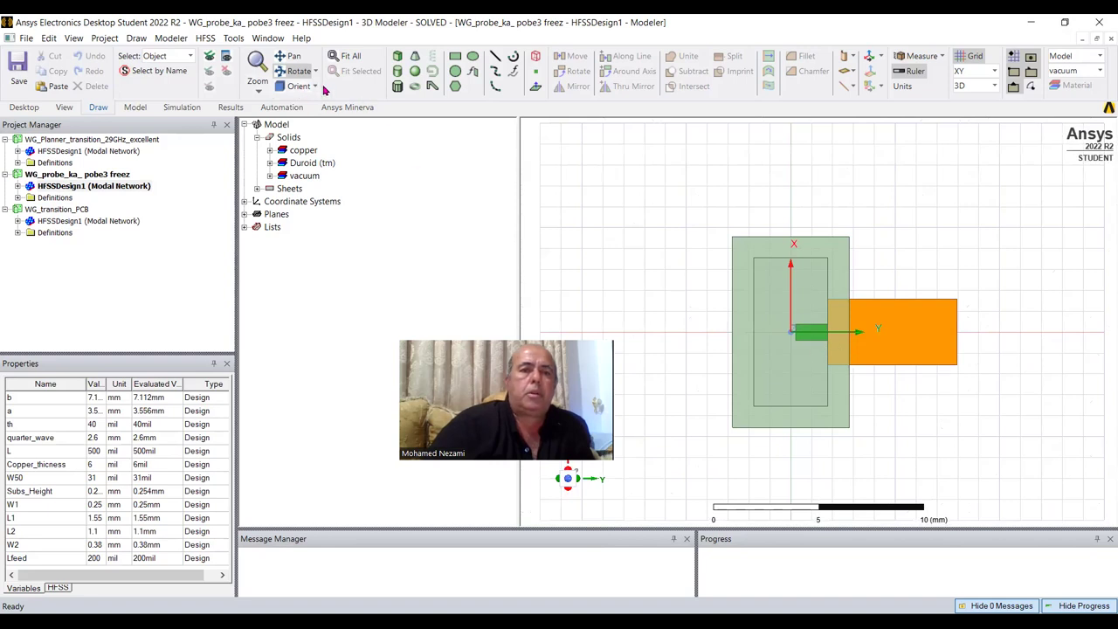
double_click(547, 279, "alt")
scroll(778, 352, "up", 3)
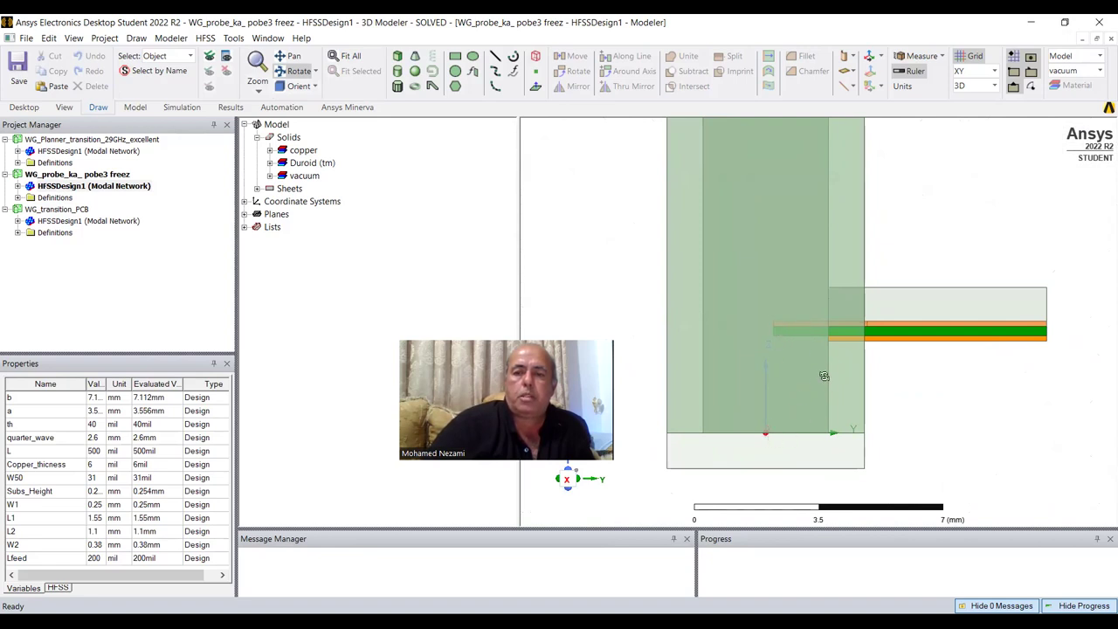
left_click_drag(827, 352, 760, 384)
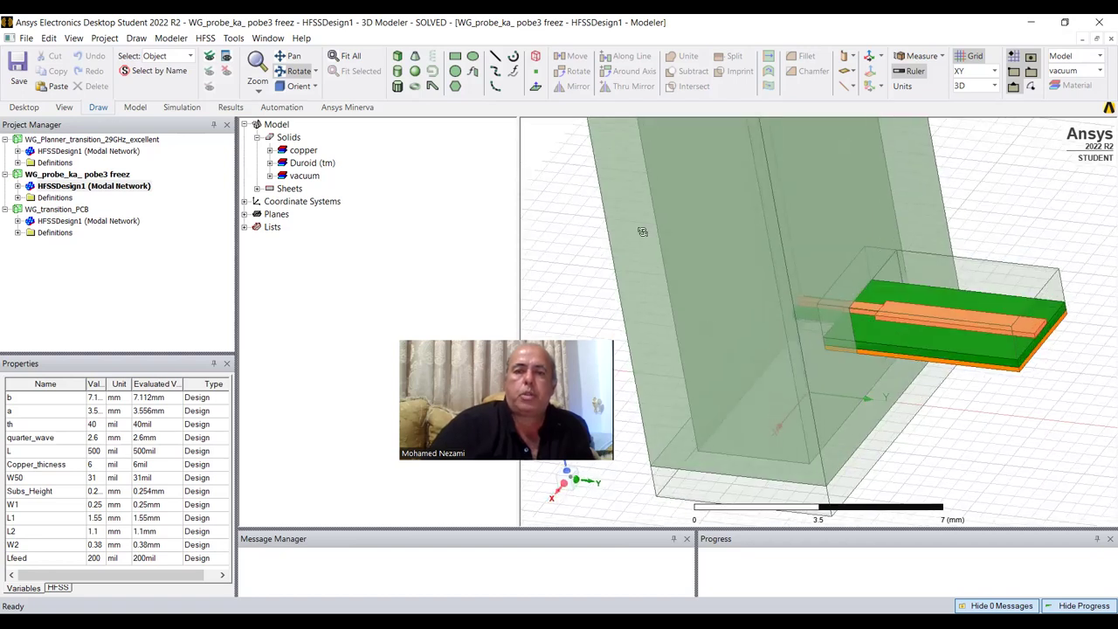
left_click(303, 88)
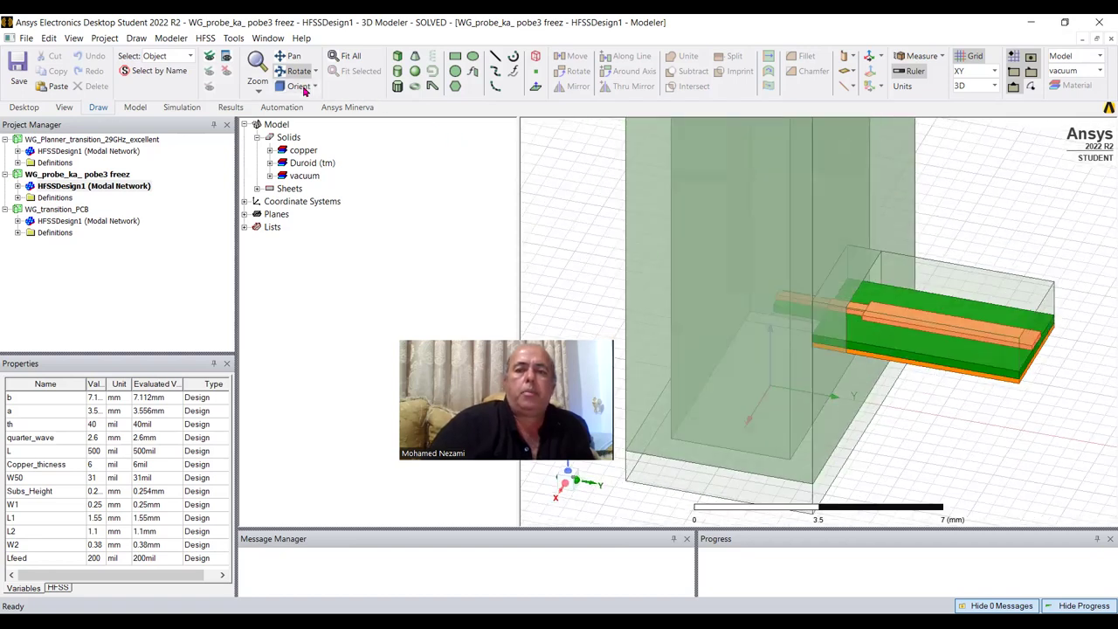
left_click(346, 56)
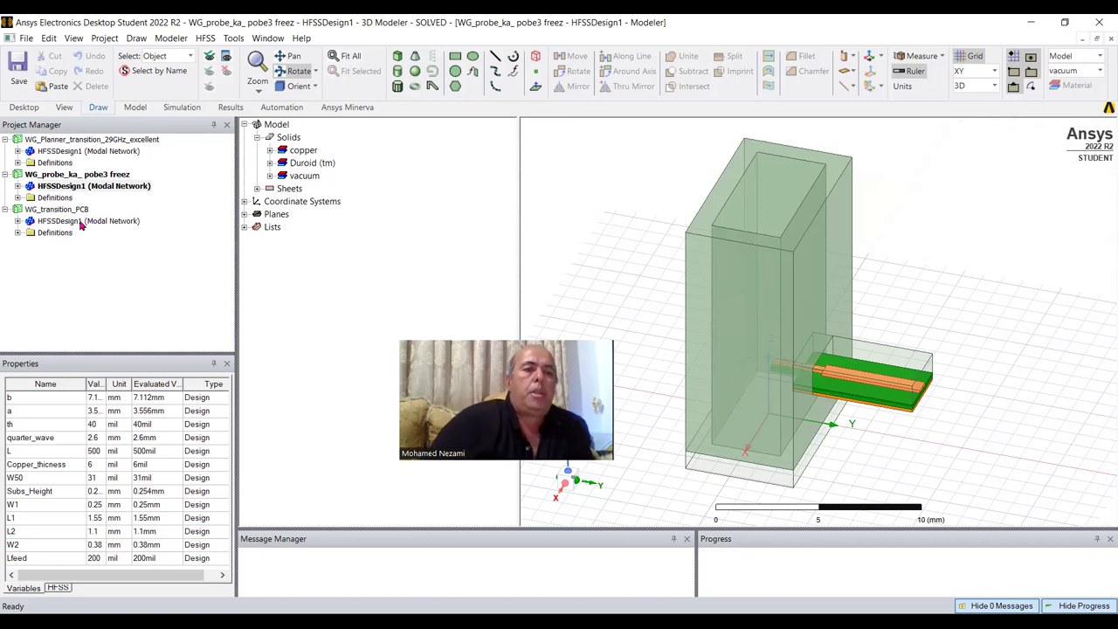
- Review the probe design's S Parameter Plot 1 and the Mag_E1 field overlay in the waveguide and microstrip
left_click(18, 187)
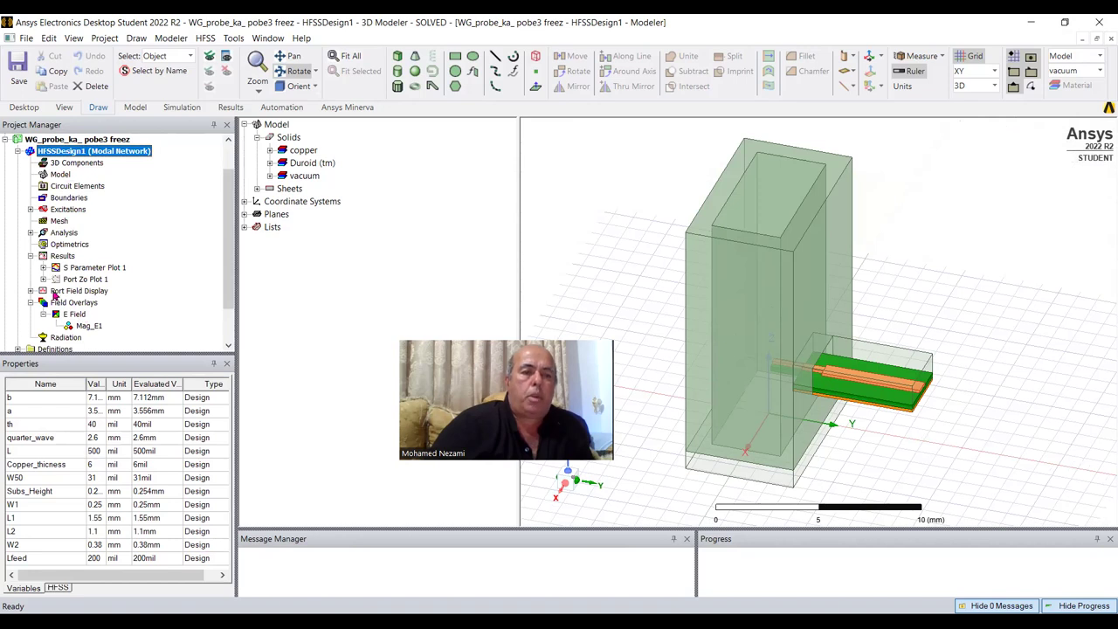
double_click(83, 269)
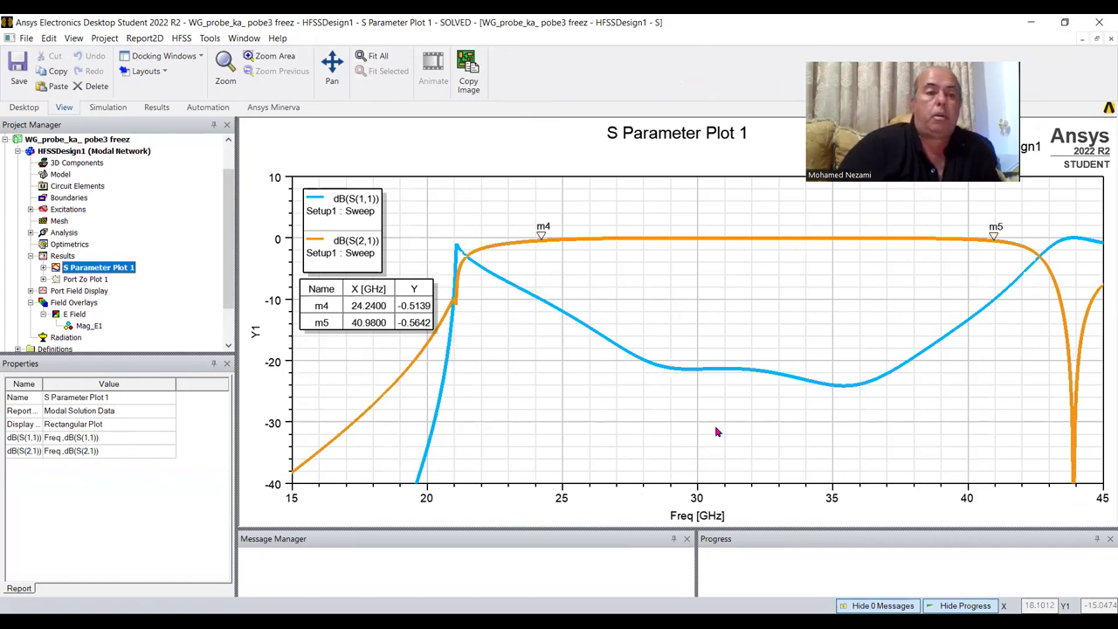
left_click(87, 325)
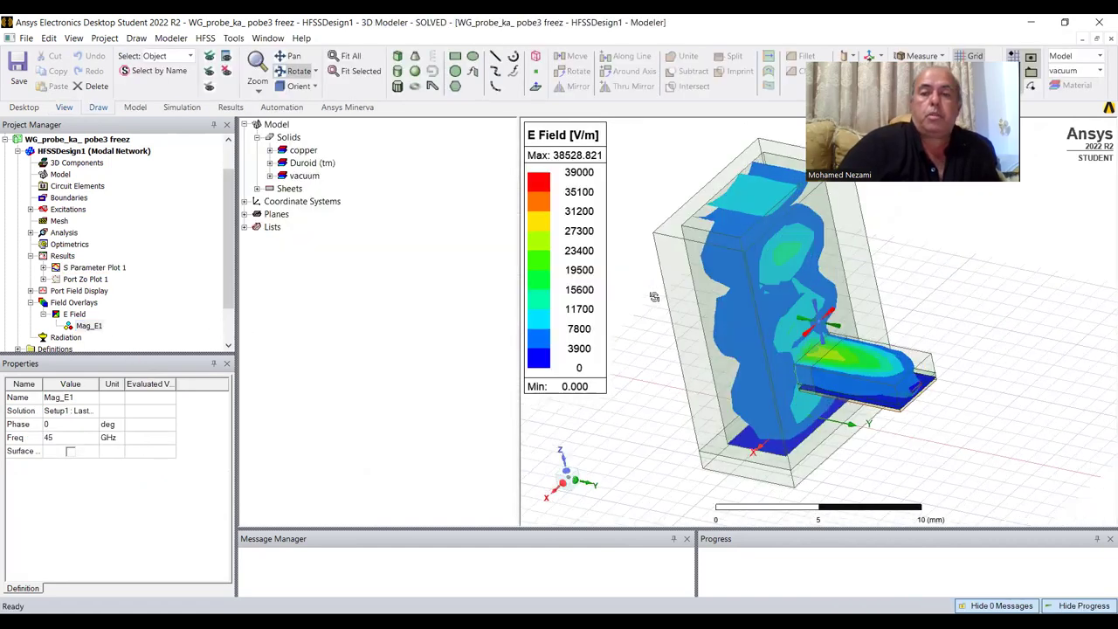
left_click_drag(633, 291, 807, 423)
mouse_move(863, 274)
left_mouse_down()
mouse_move(869, 319)
mouse_move(926, 327)
left_mouse_up()
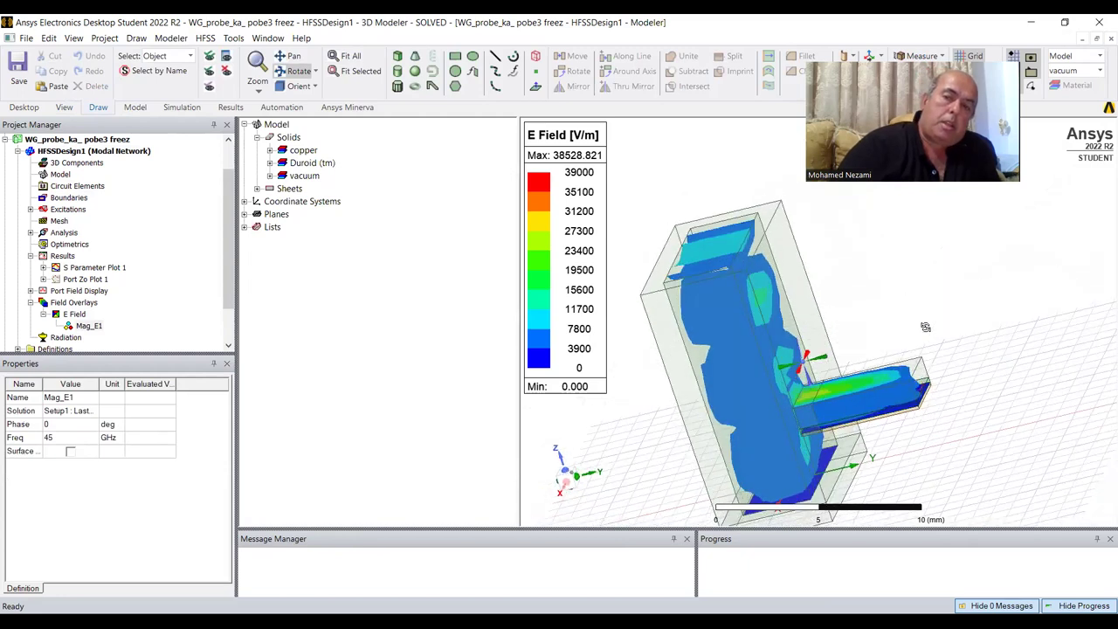
- Check the frequency, phase and quantity settings of the Mag_E1 field plot and close them without changes
left_click(89, 327)
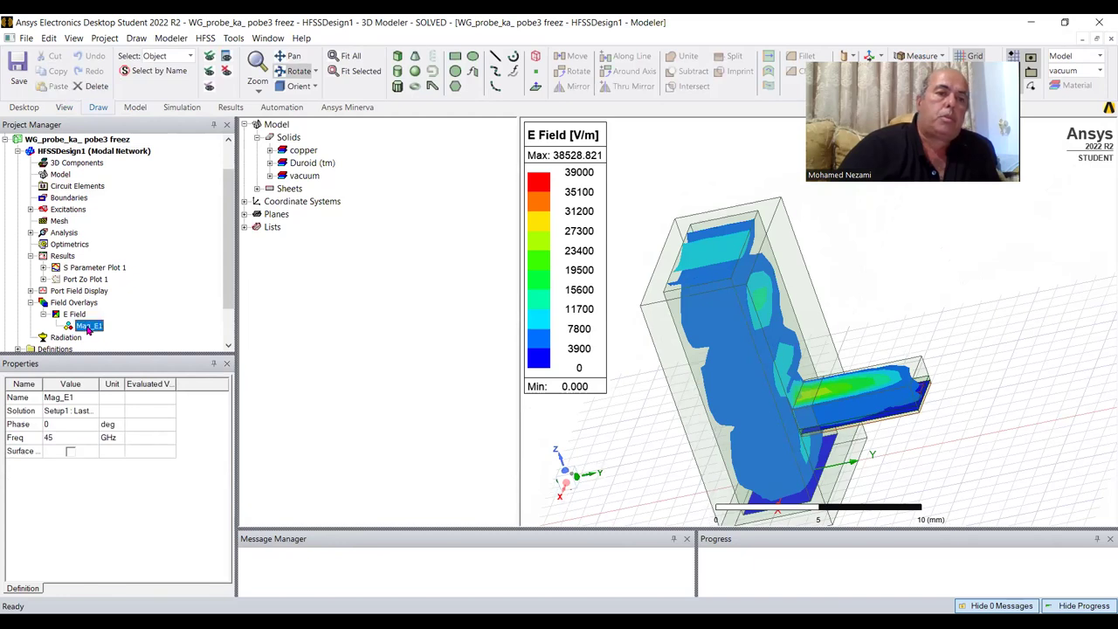
right_click(89, 327)
left_click(162, 367)
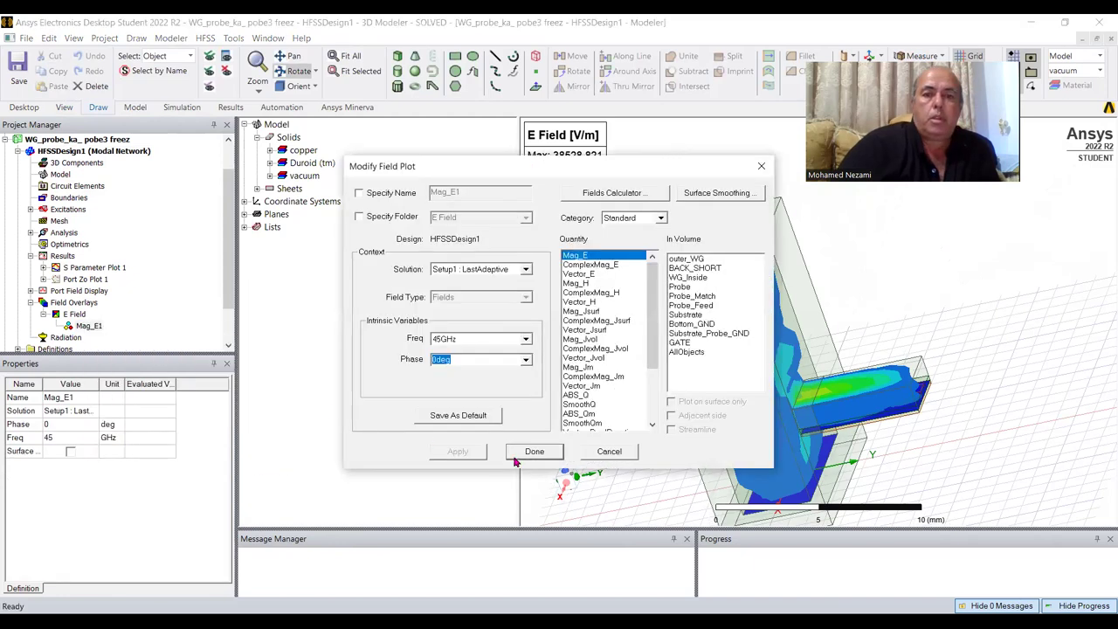
left_click(536, 454)
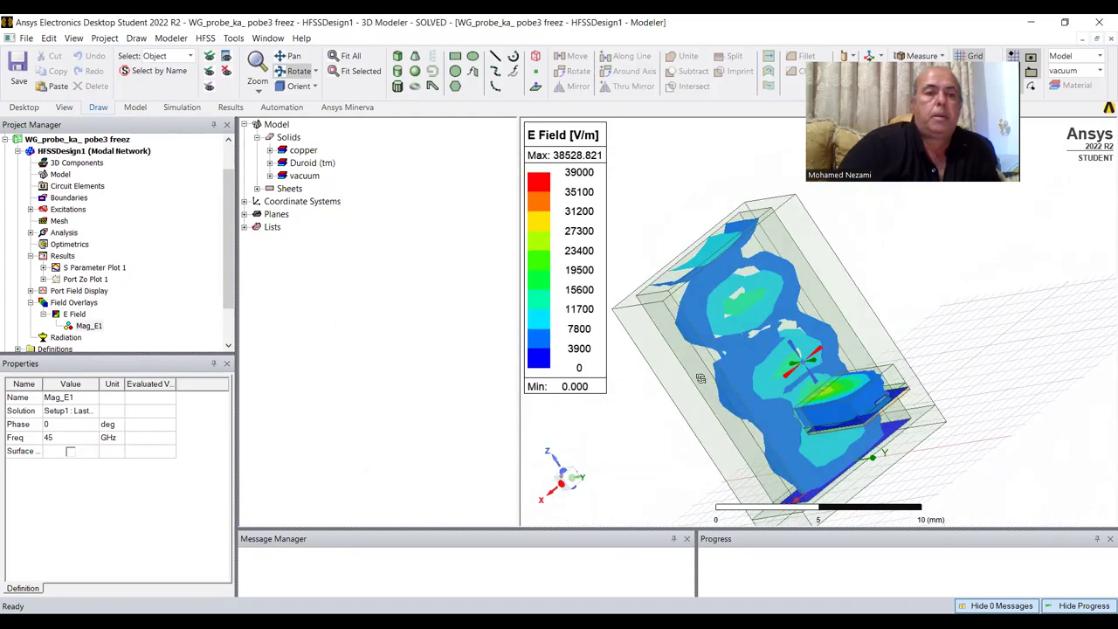
- Animate the Mag_E1 field over phase, examine the propagation from several angles, and close the animation
left_click(87, 326)
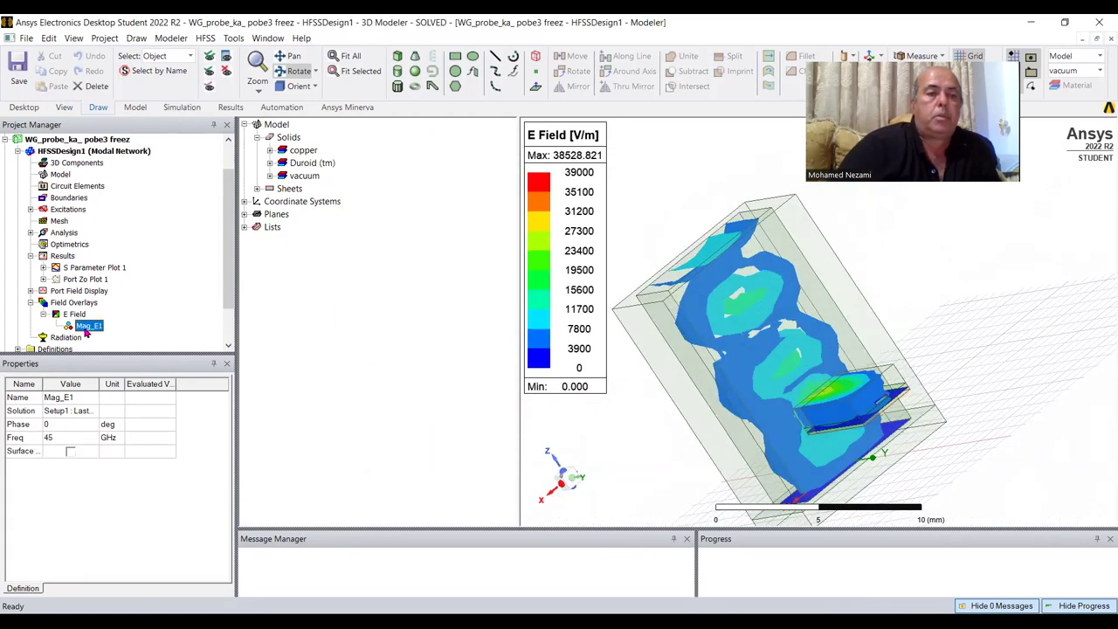
right_click(88, 327)
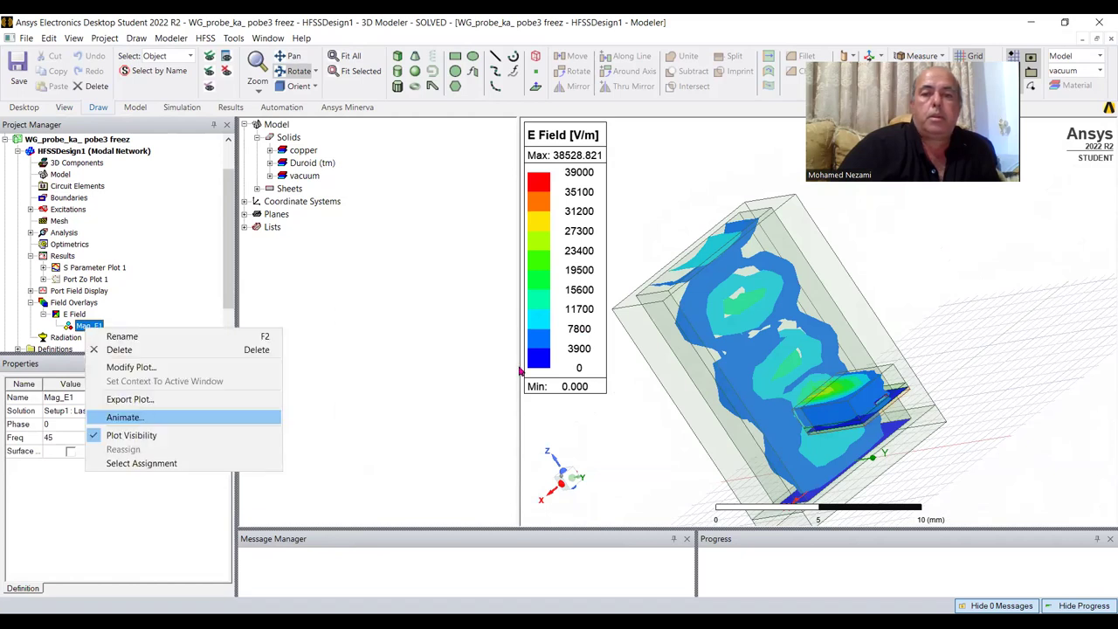
key("Return")
left_click(514, 365)
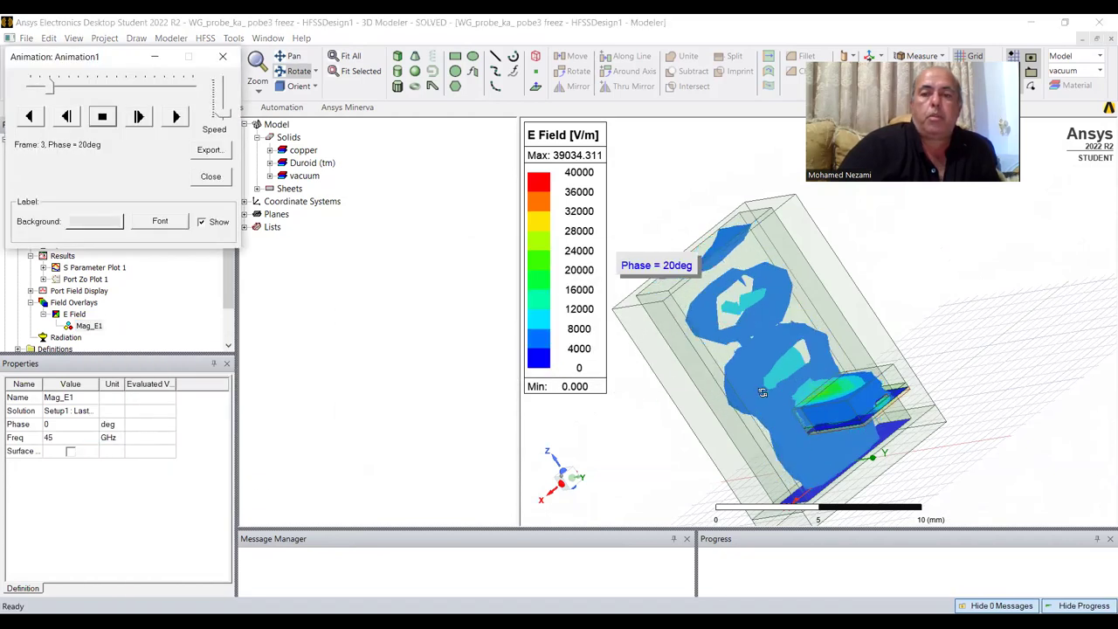
left_click_drag(763, 393, 794, 413)
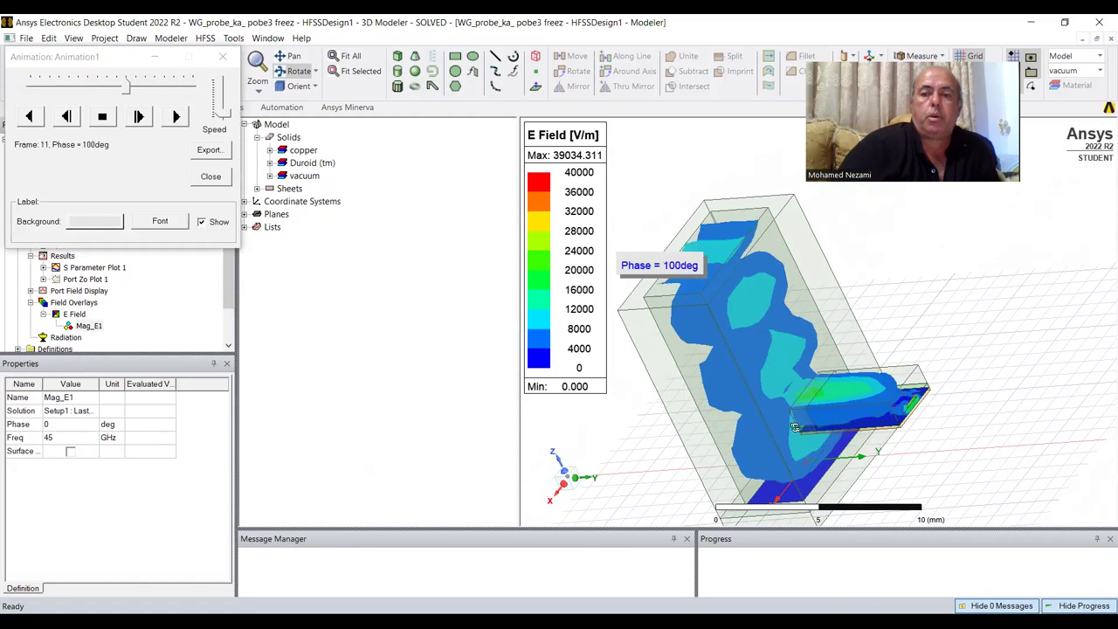
mouse_move(778, 451)
left_mouse_down()
mouse_move(719, 392)
mouse_move(749, 399)
mouse_move(759, 441)
left_mouse_up()
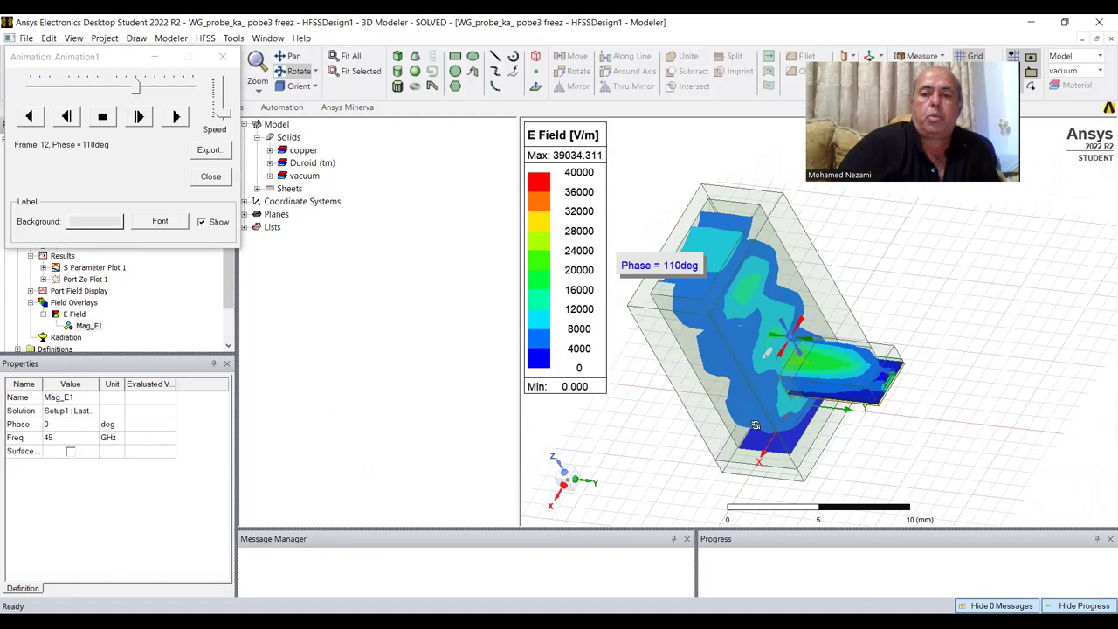
left_click(224, 56)
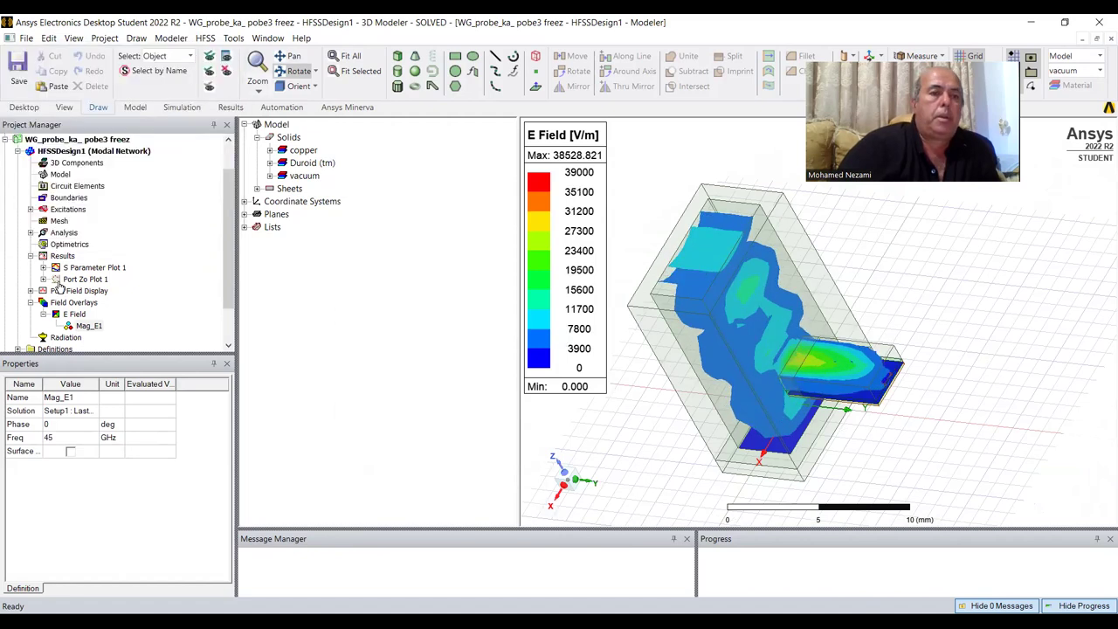
- Recheck the S-parameter curves across the band and return to the E field overlay of the probe design
double_click(83, 267)
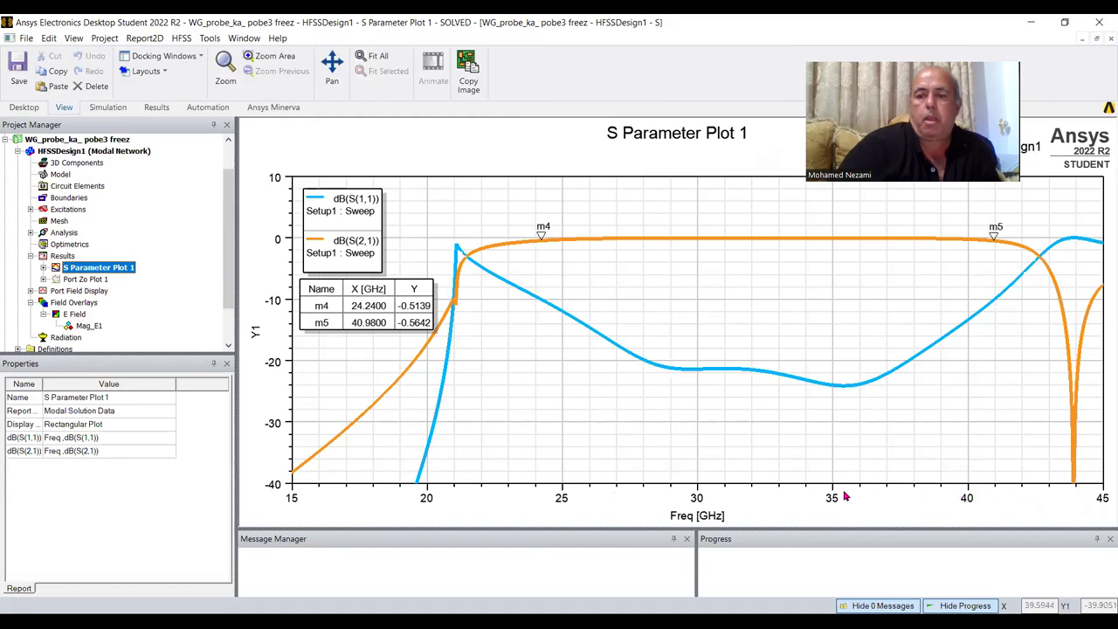
double_click(90, 326)
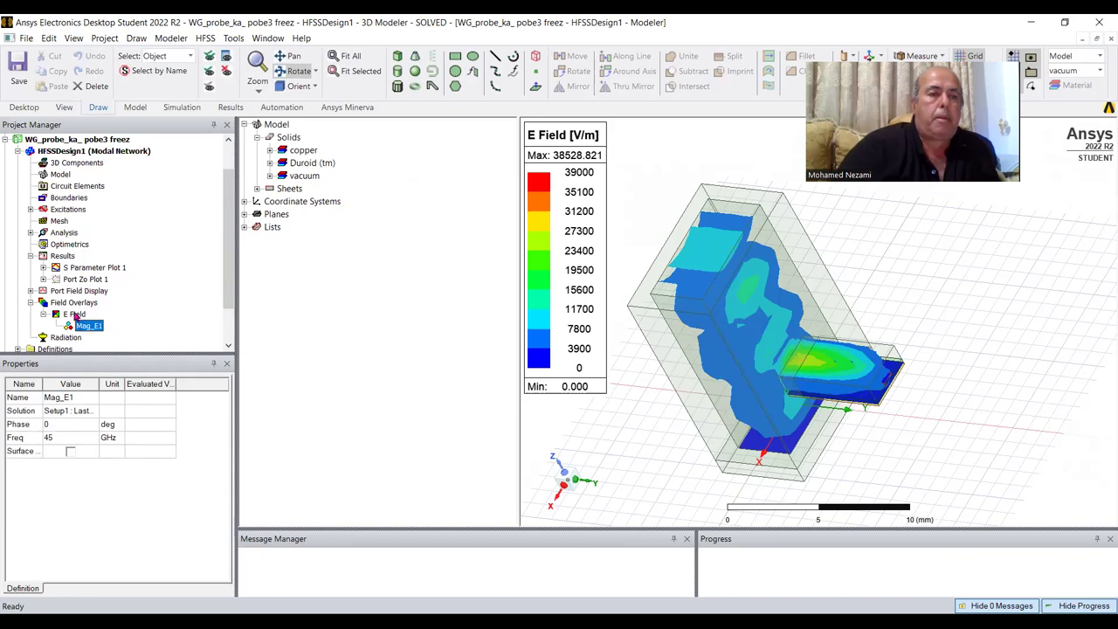
left_click(74, 315)
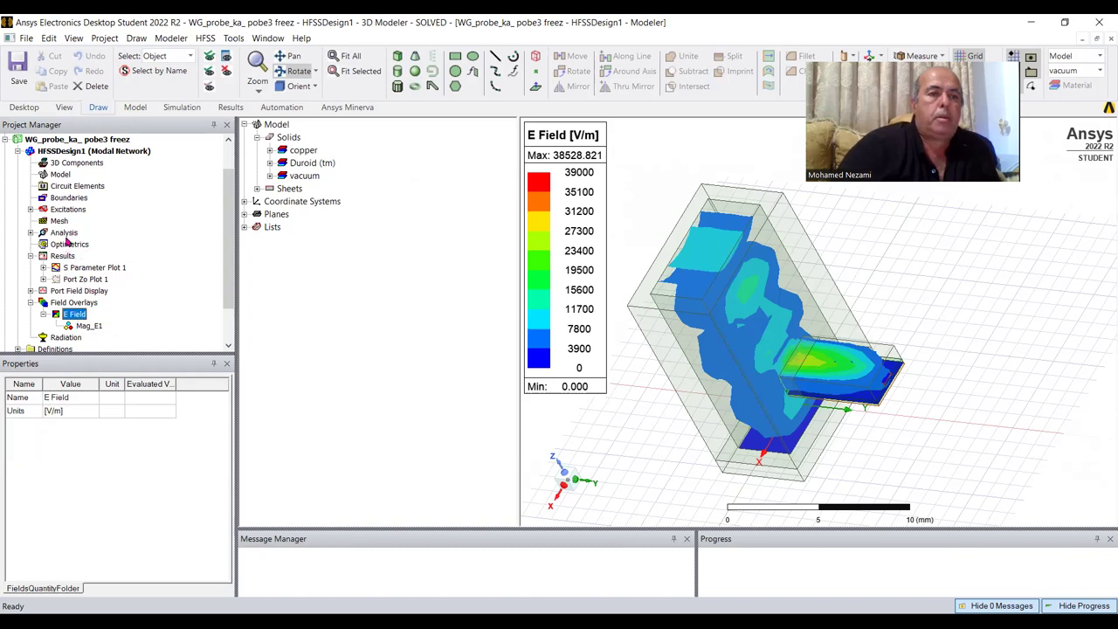
- Set the solution frequency of Setup1 to 35 GHz
left_click(31, 233)
double_click(74, 244)
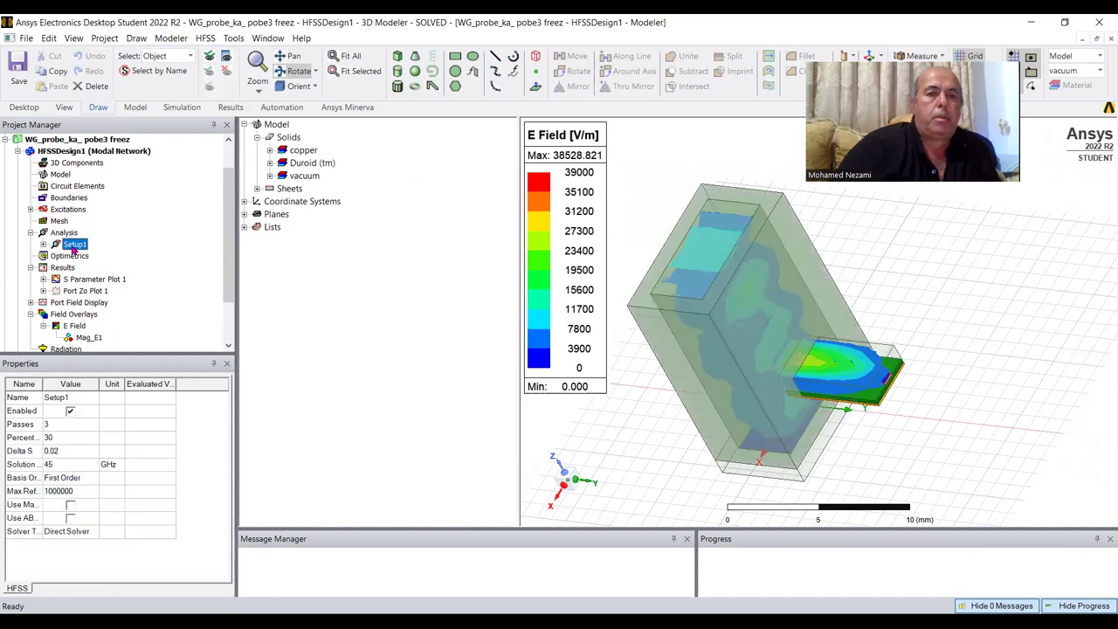
double_click(524, 206)
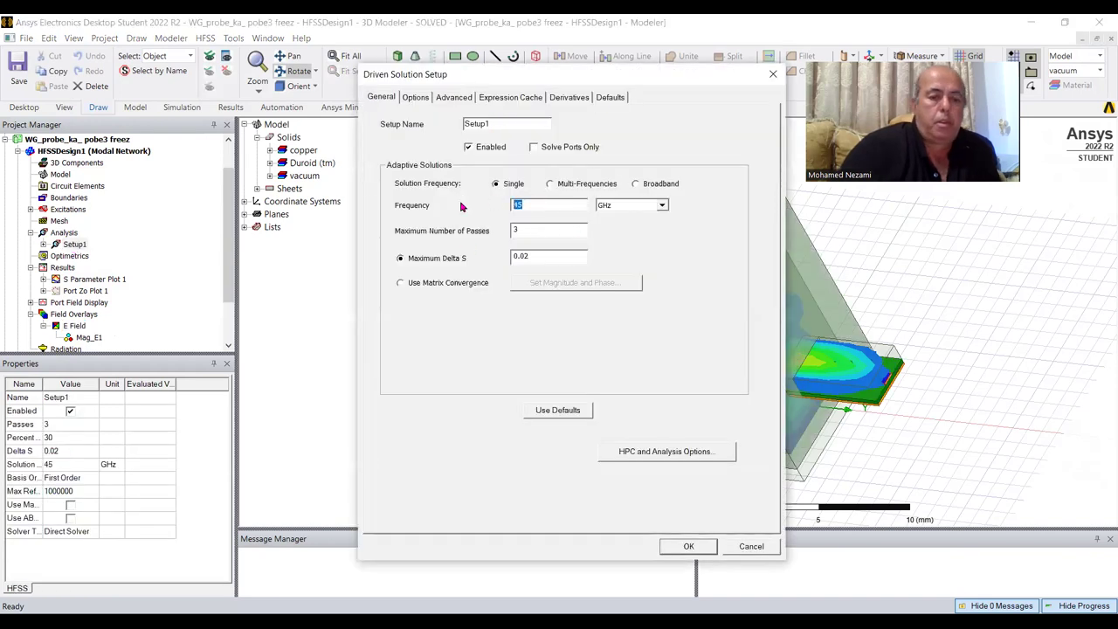
type("35")
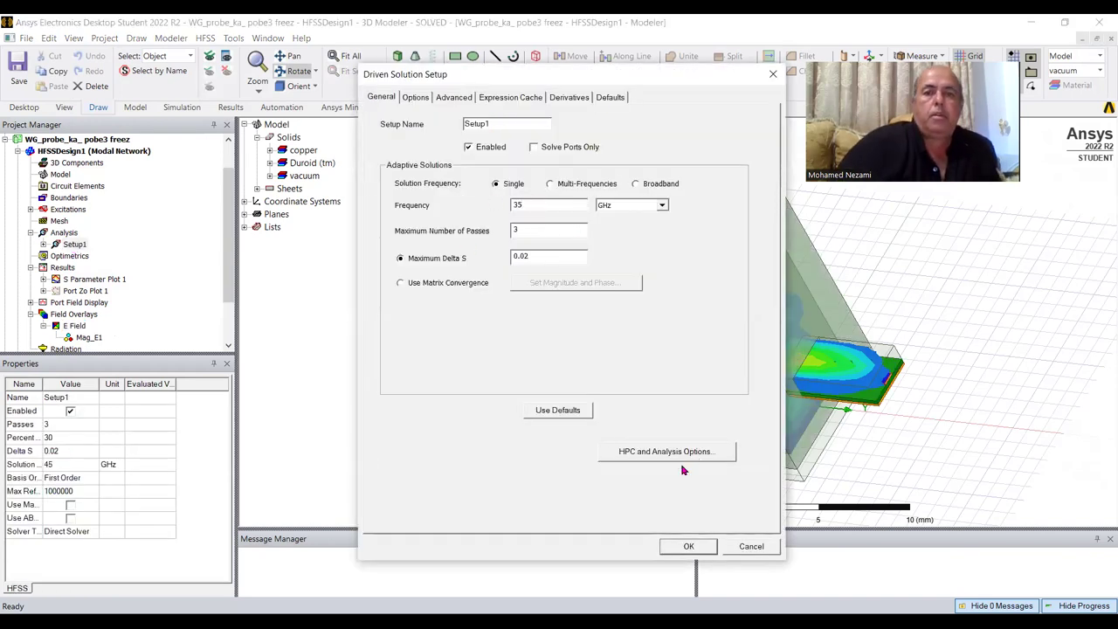
left_click(684, 546)
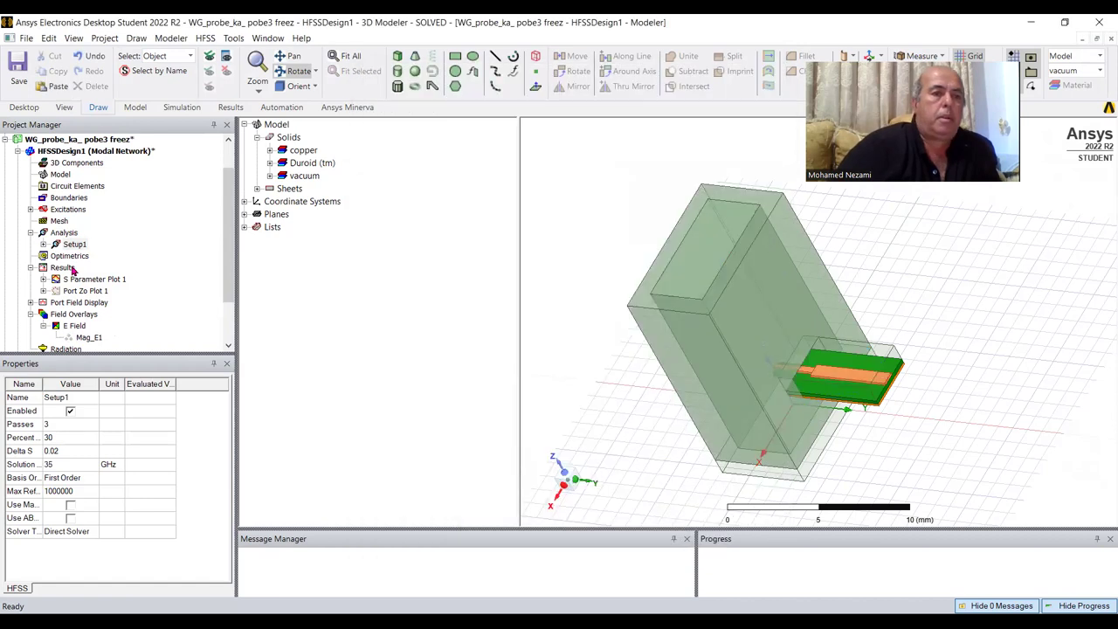
- Run the analysis of the probe design with the updated setup
left_click(65, 233)
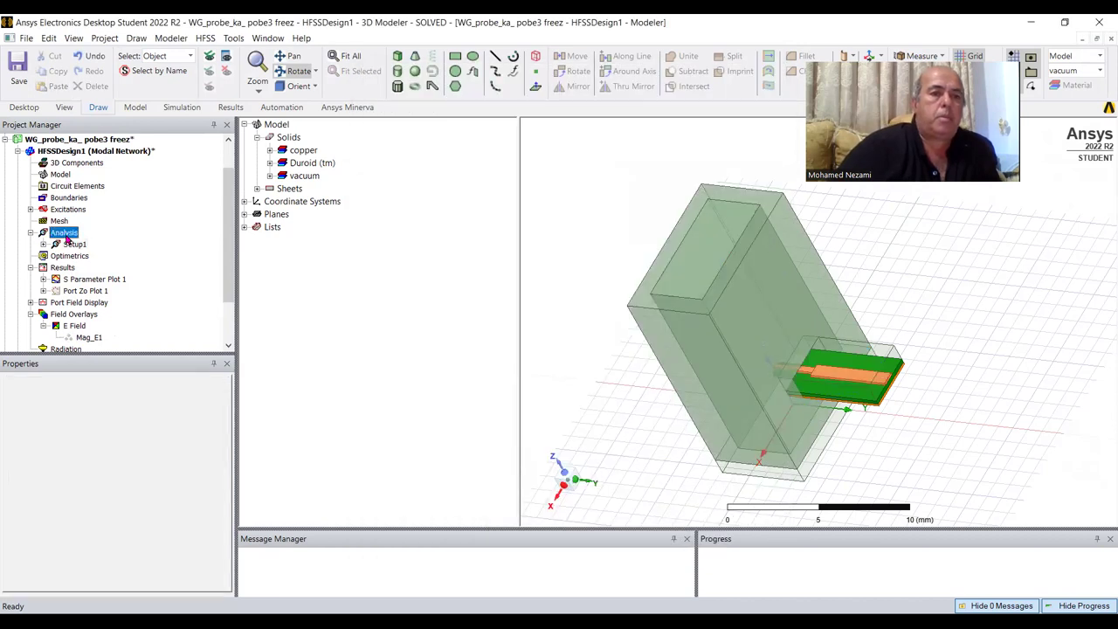
right_click(66, 236)
left_click(114, 295)
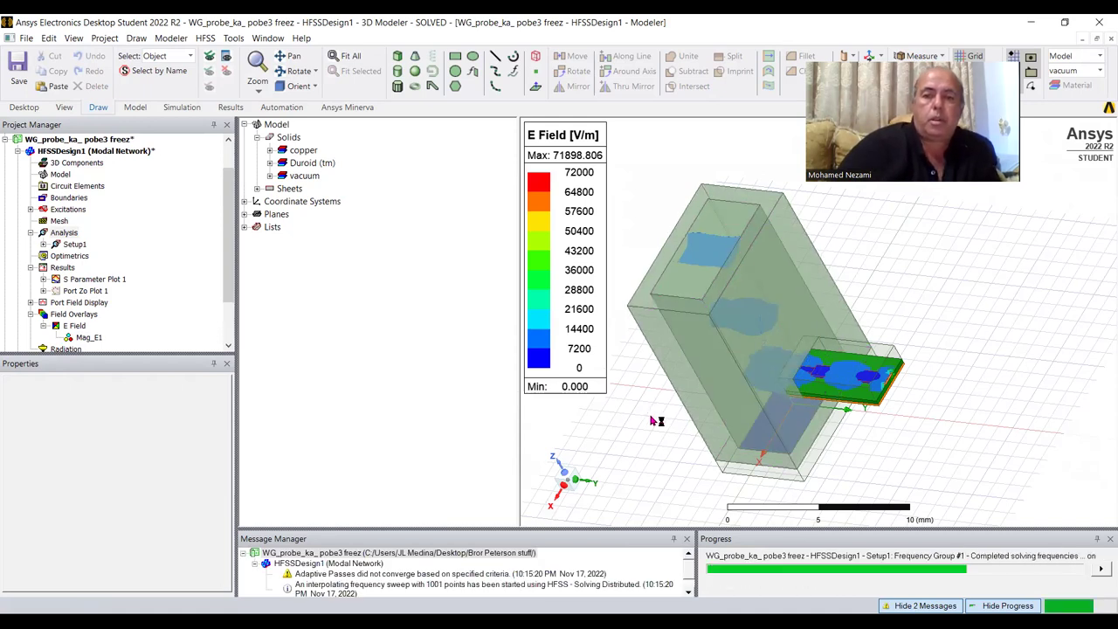
- Inspect the recalculated field overlay on the model and show S Parameter Plot 1 while the solver runs
left_click(297, 70)
left_click_drag(704, 431, 661, 398)
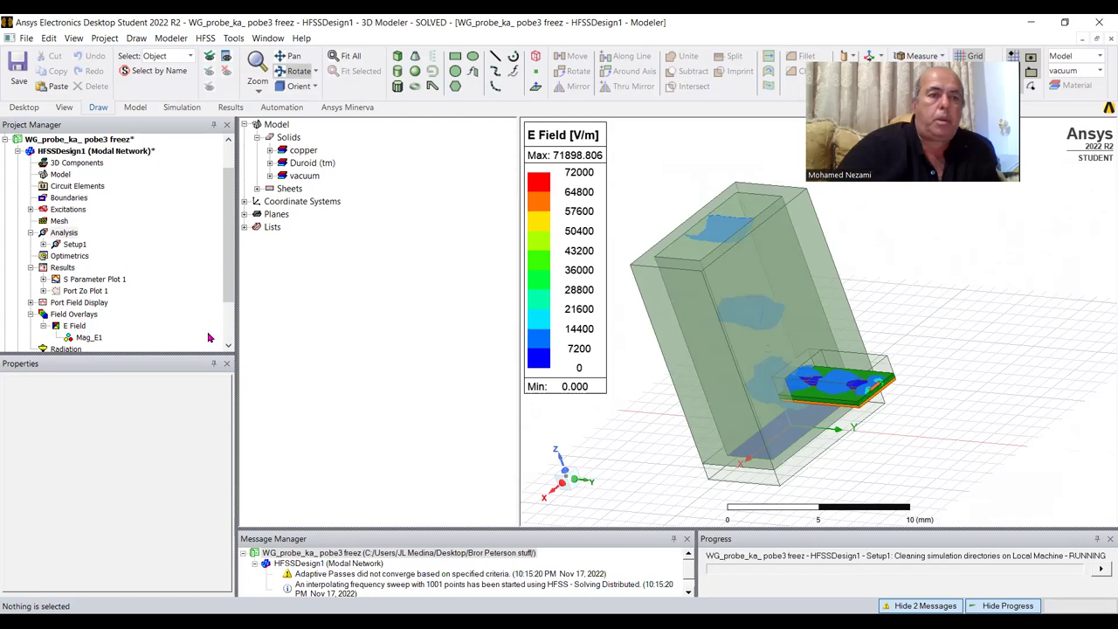
double_click(91, 280)
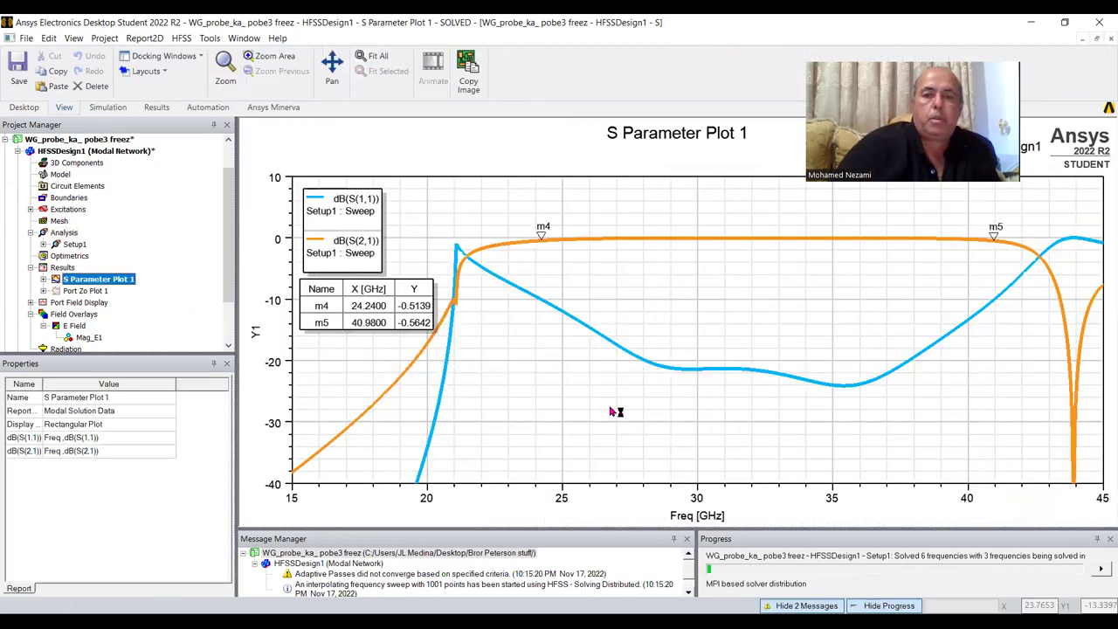
- Display the Mag_E1 field overlay and examine the probe model from side, top and angled views while the solver runs
right_click(545, 361)
left_click(594, 499)
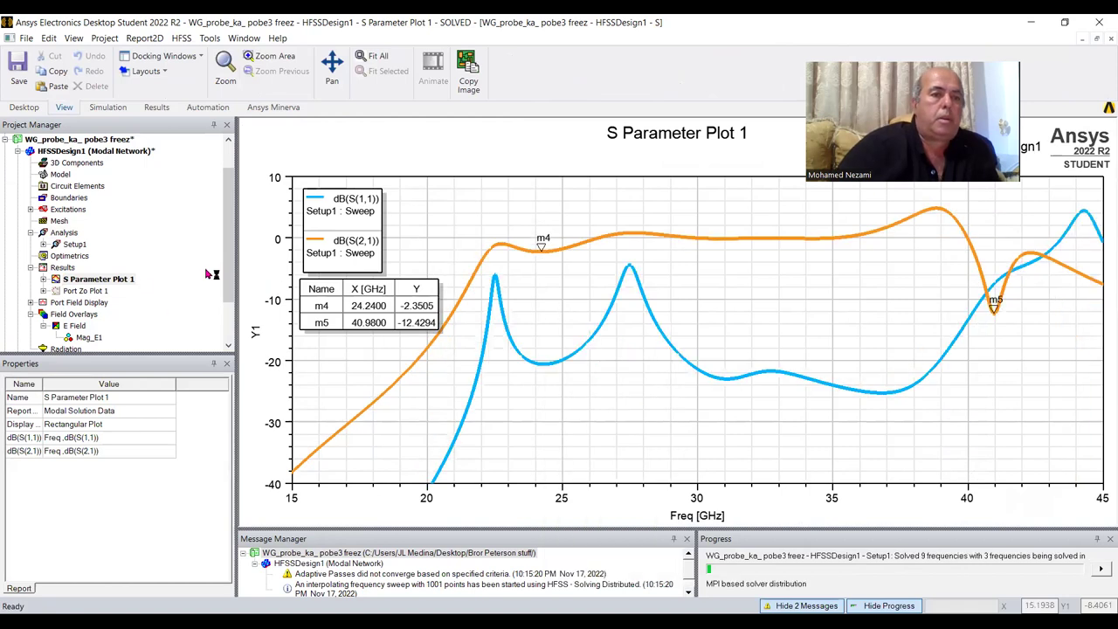
left_click_drag(227, 235, 230, 272)
left_click(83, 279)
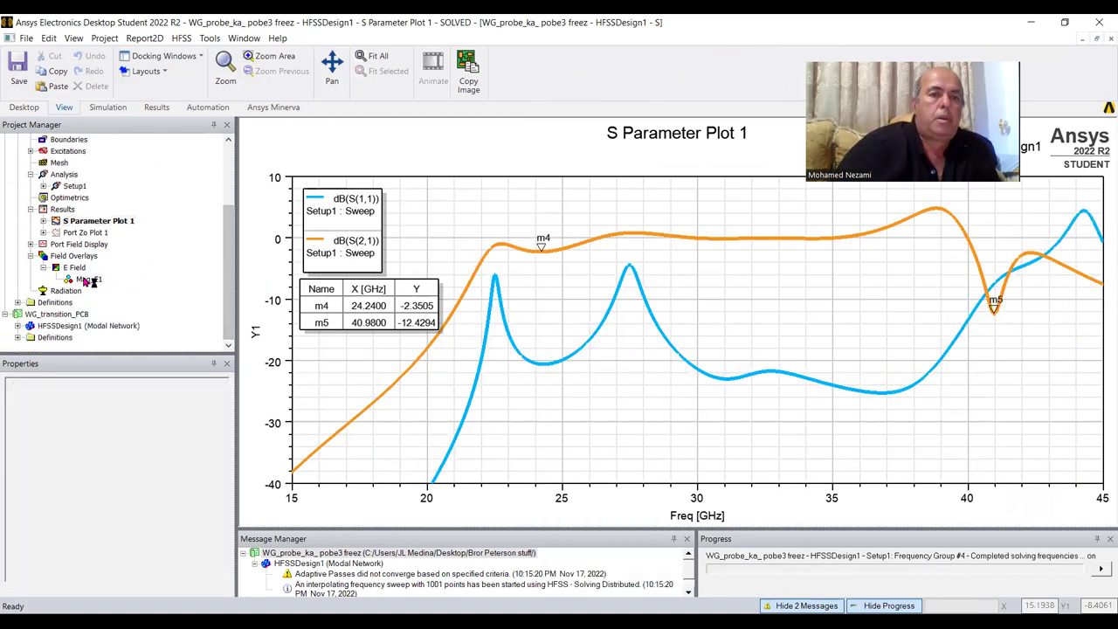
left_click_drag(802, 393, 824, 421)
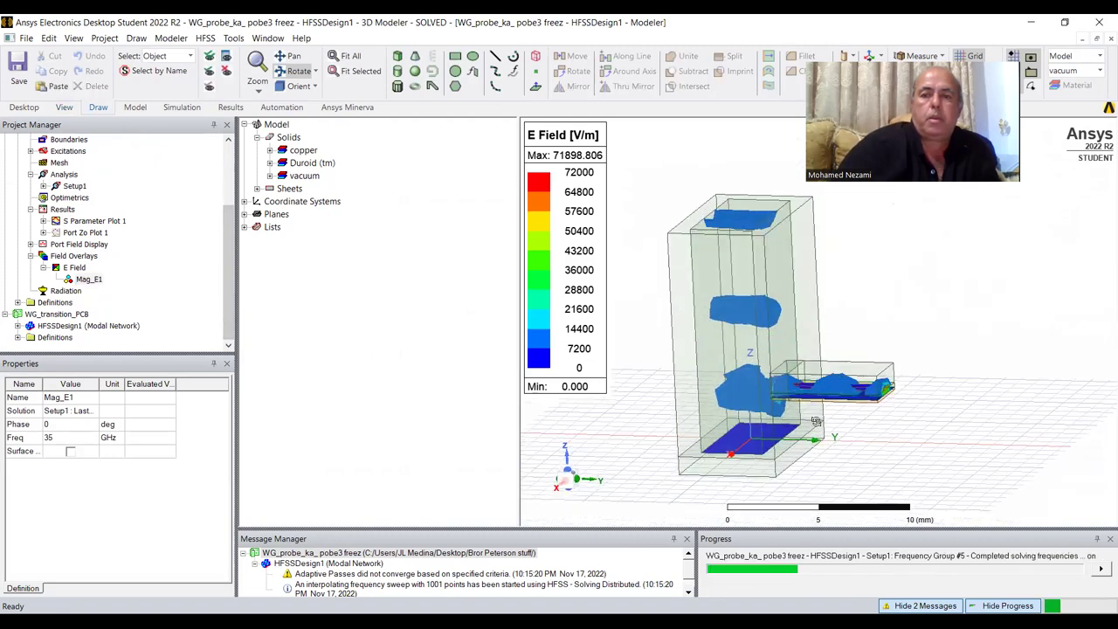
left_click(318, 86)
left_click(308, 141)
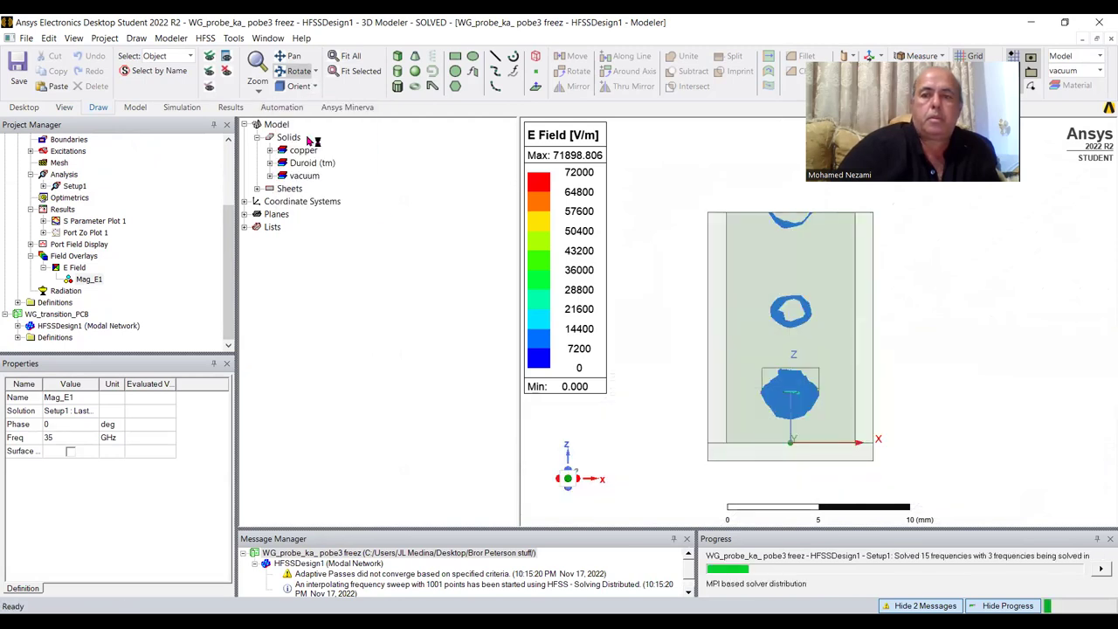
left_click(314, 86)
left_click(309, 114)
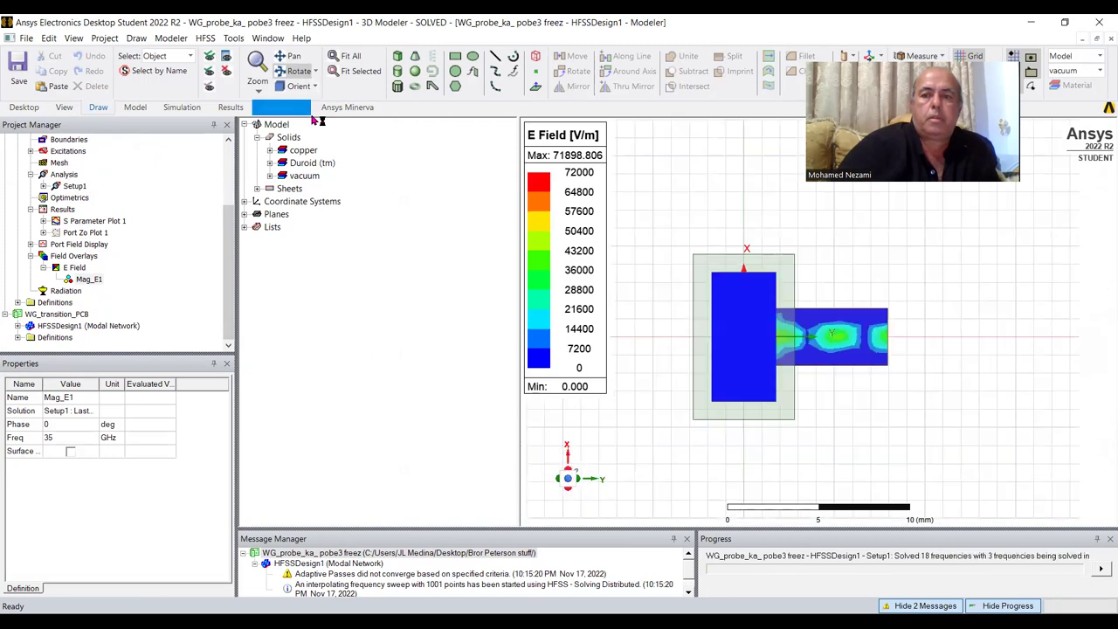
left_click_drag(784, 377, 832, 345)
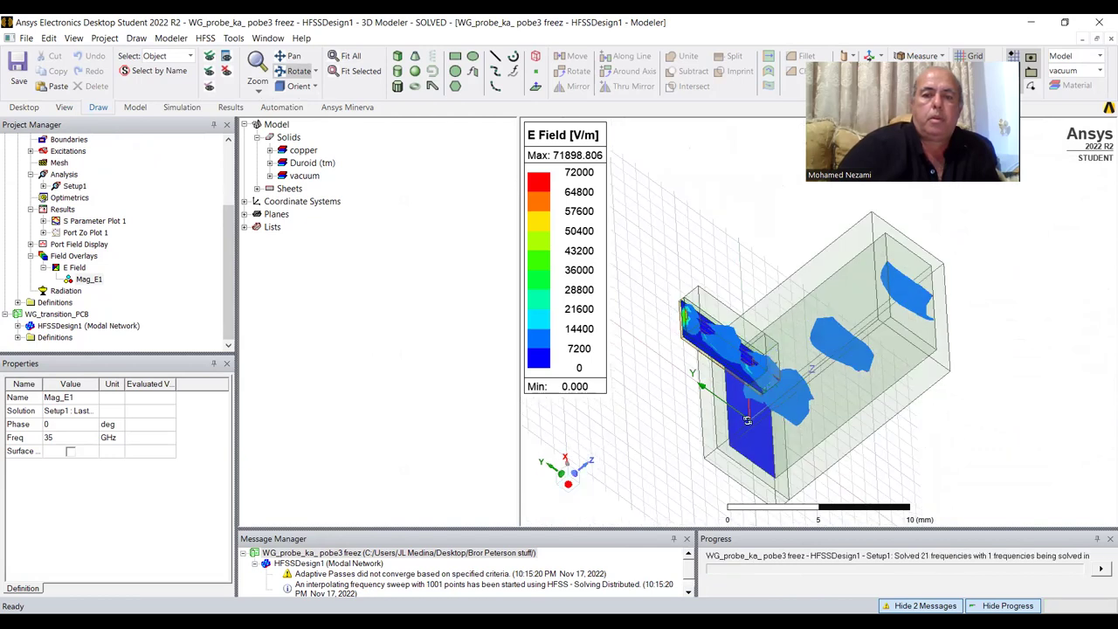
- Check the convergence data of Setup1 as a table and as a plot of Max Mag. Delta S against pass number
left_click(75, 187)
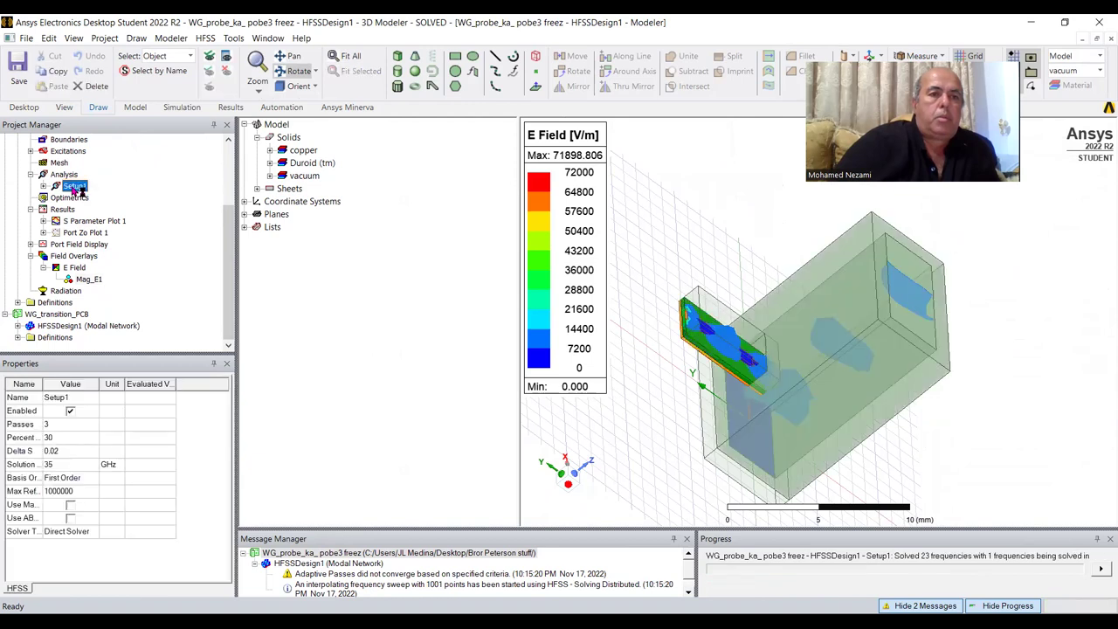
right_click(77, 189)
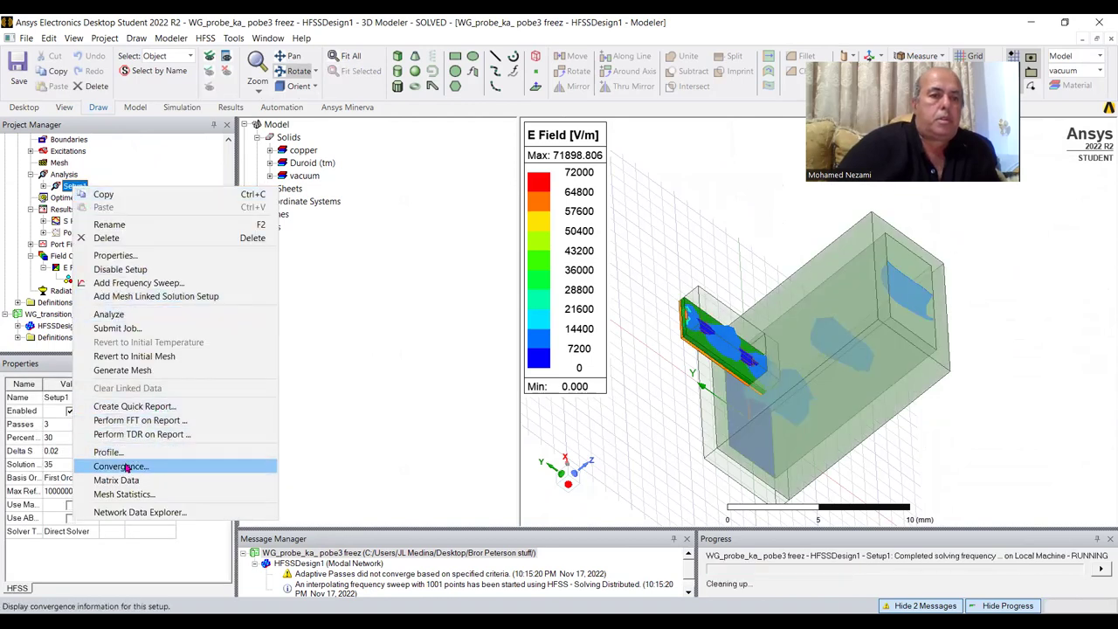
left_click(131, 468)
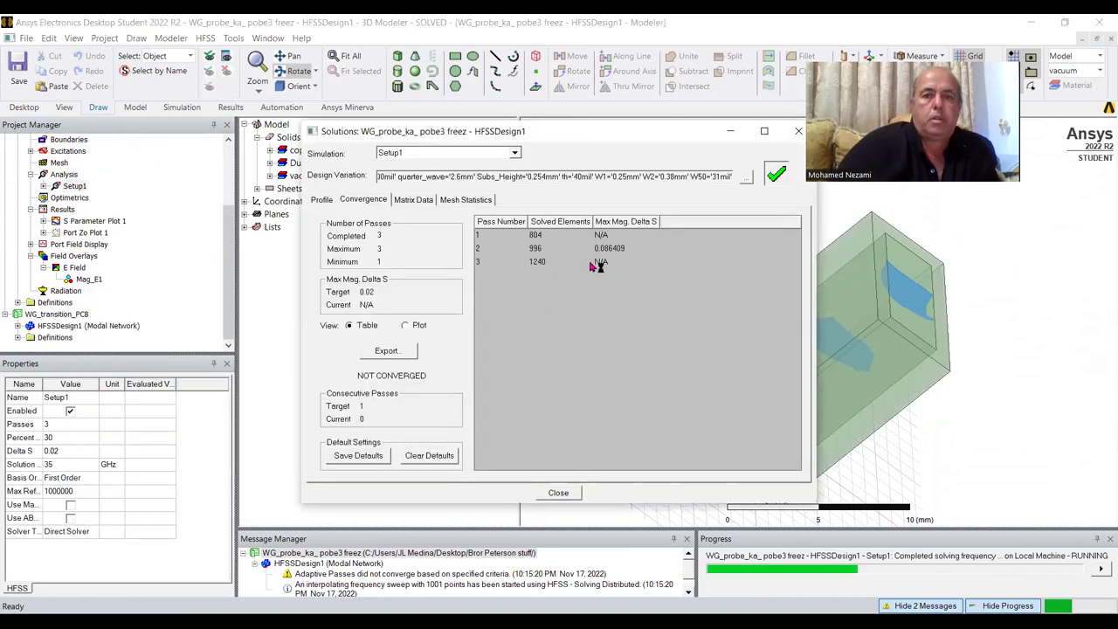
left_click(405, 325)
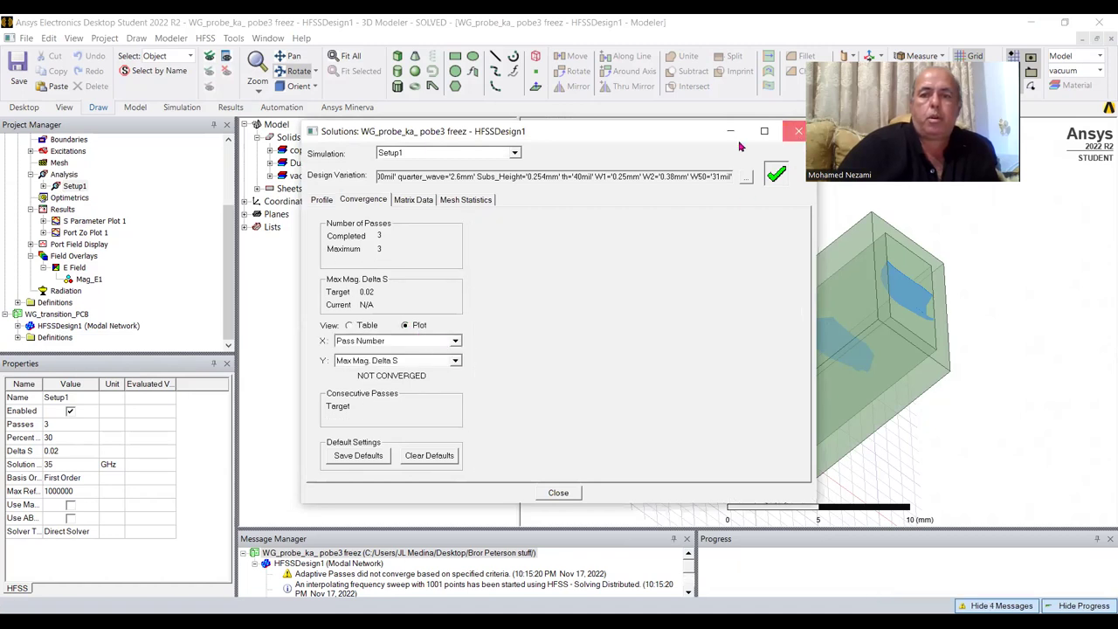
- Animate the Mag_E1 field overlay over phase with Animation1 and view the wave from another angle
left_click_drag(787, 354, 801, 461)
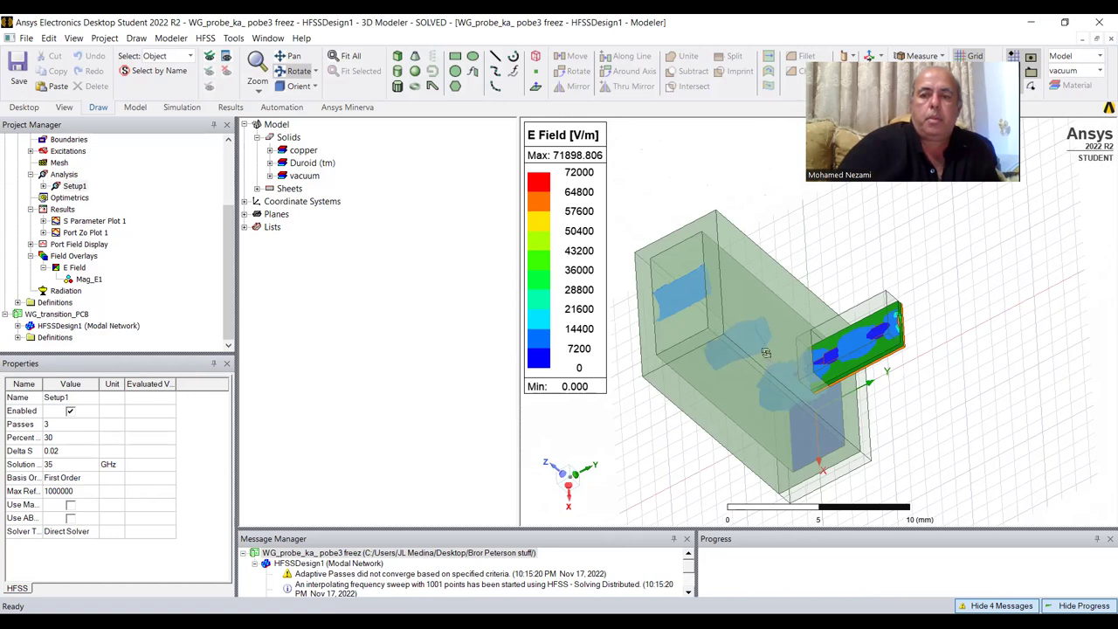
left_click(77, 280)
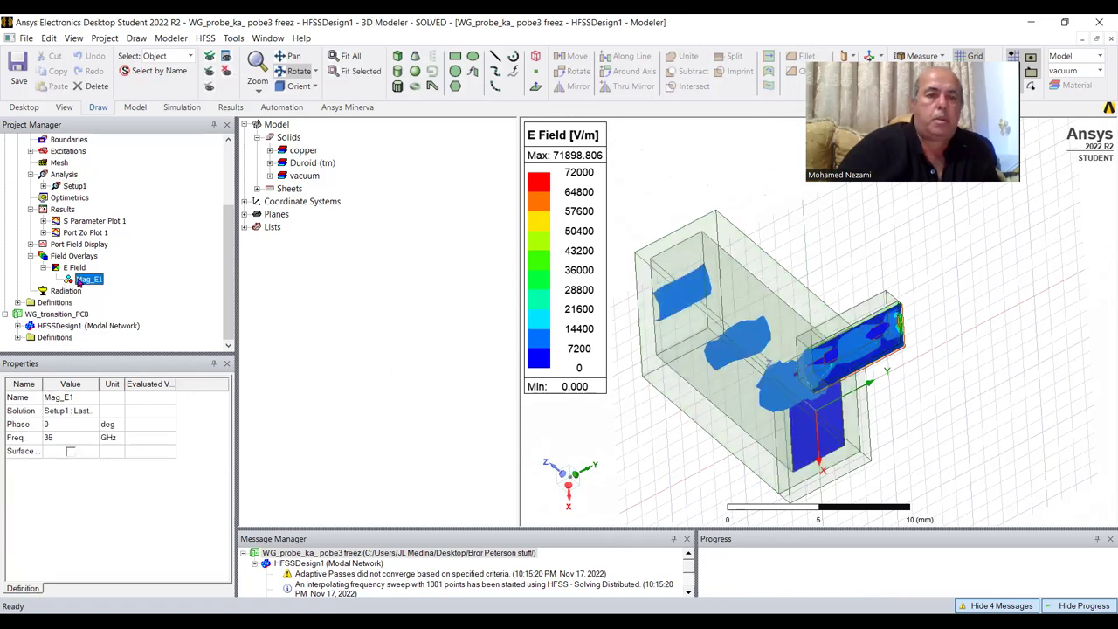
right_click(76, 280)
left_click(122, 366)
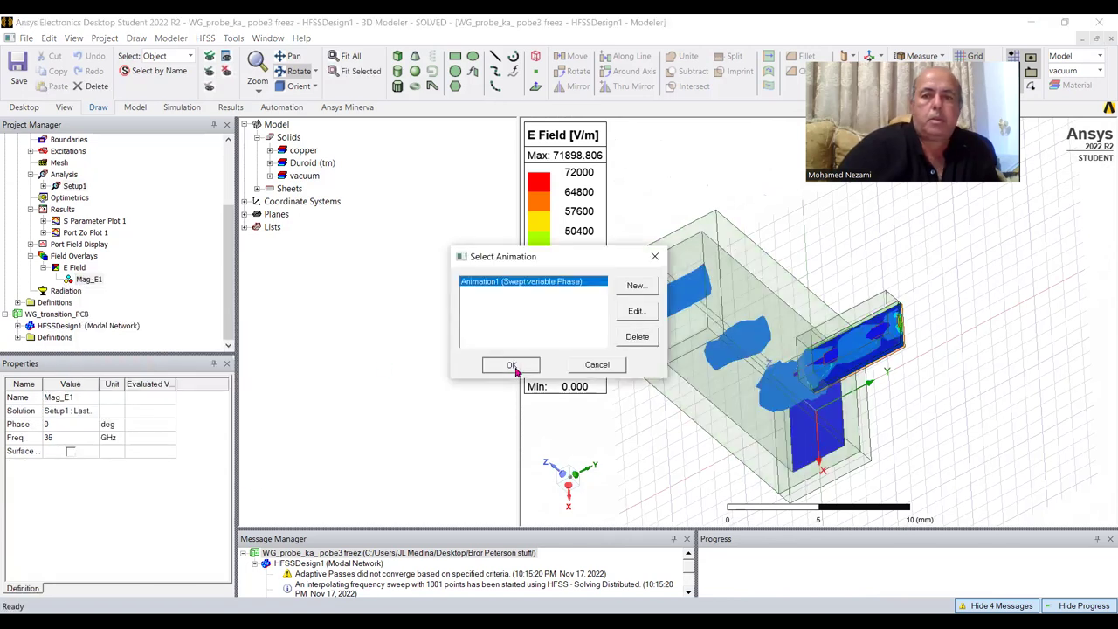
left_click(515, 371)
mouse_move(838, 399)
left_mouse_down()
mouse_move(868, 362)
mouse_move(876, 424)
mouse_move(878, 392)
mouse_move(829, 443)
mouse_move(840, 393)
left_mouse_up()
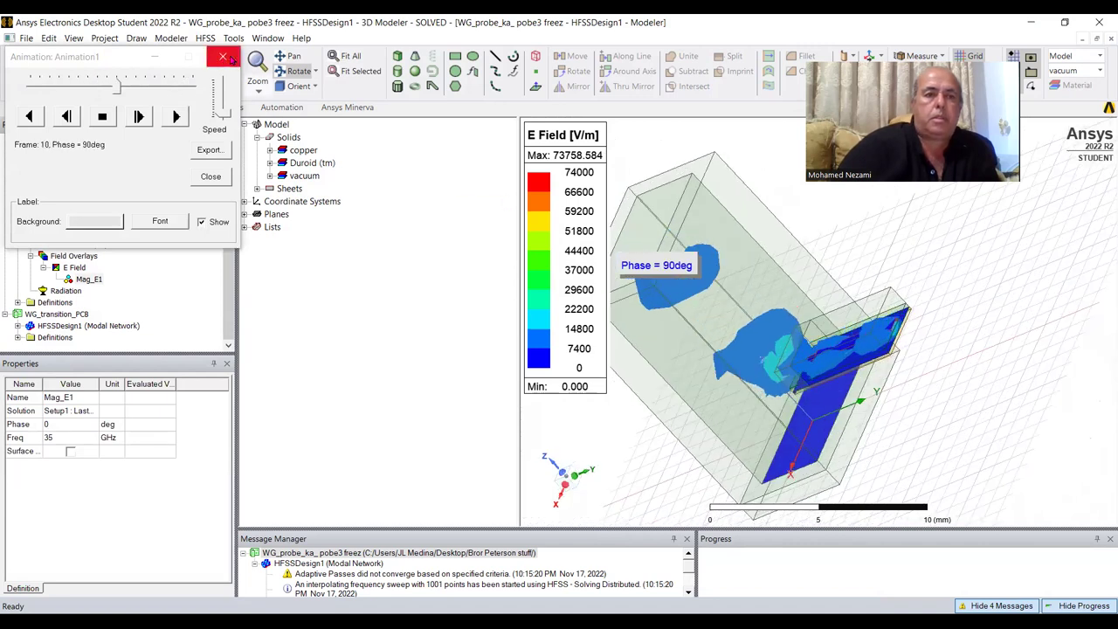
- Review the re-solved S Parameter Plot 1 and return to the 3D model of the probe design
double_click(83, 222)
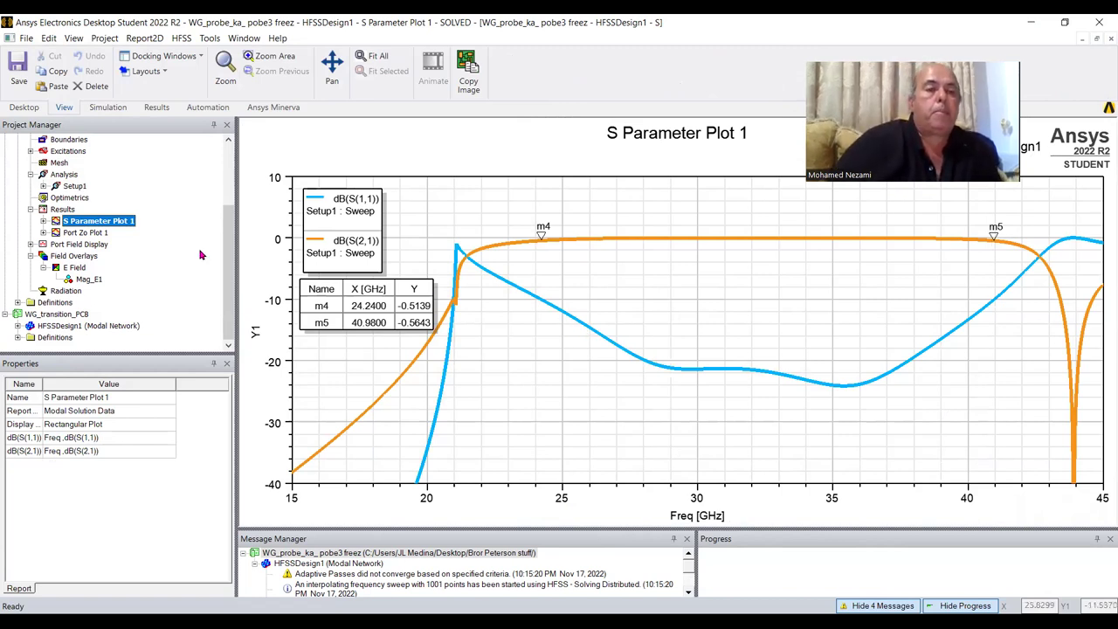
scroll(224, 238, "up", 5)
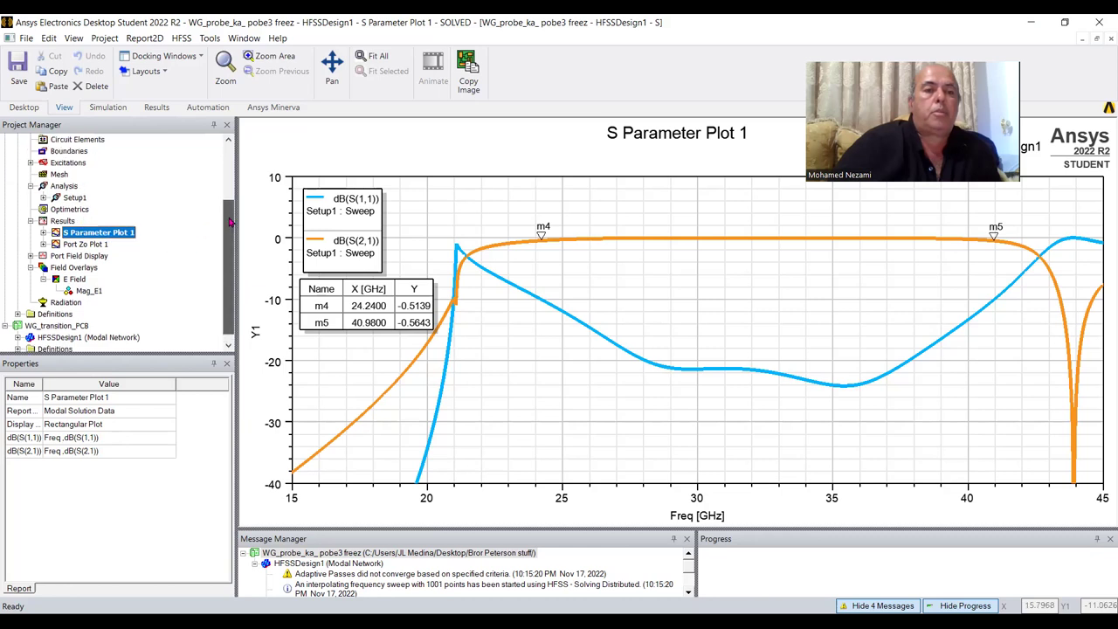
double_click(96, 186)
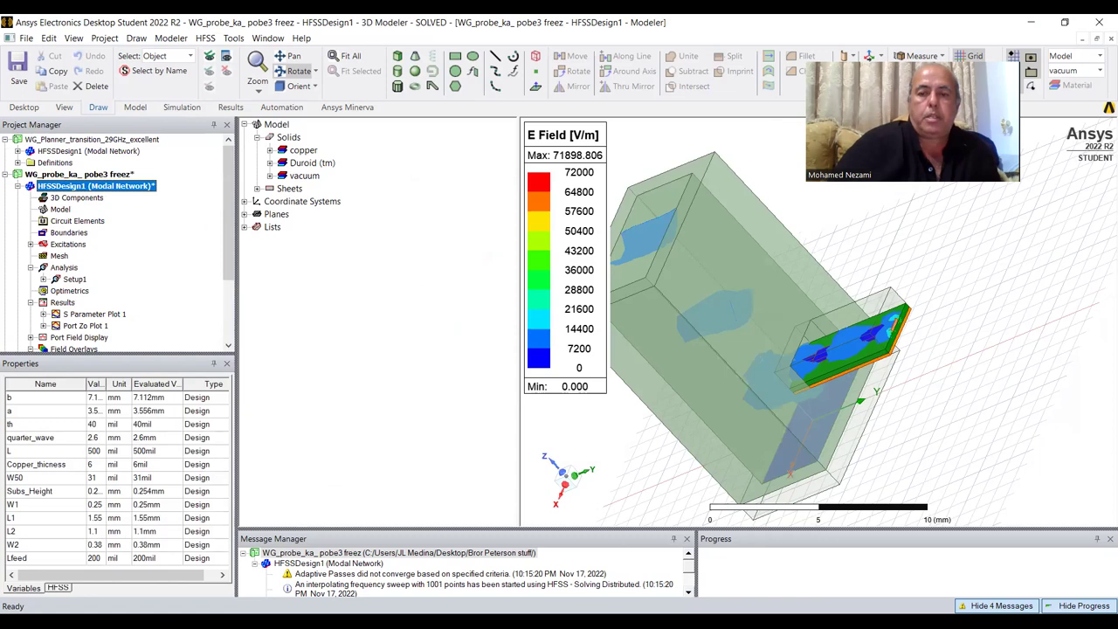
- Switch to the PowerPoint presentation and show slide 2 with the list of RF/Microwave design series topics
key("alt+Tab")
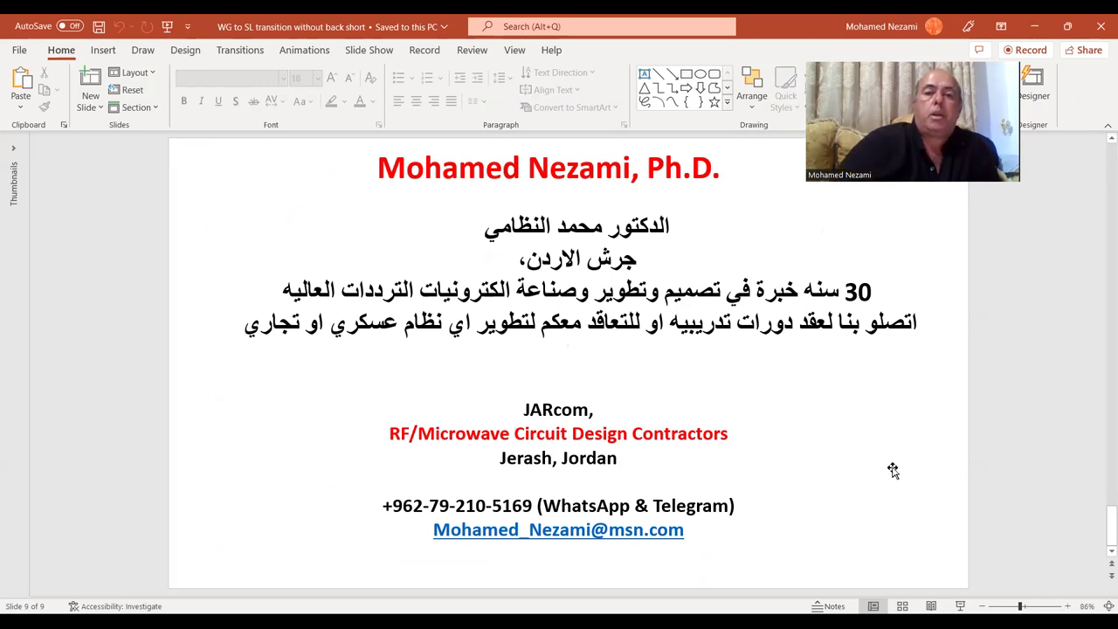
key("Page_Up")
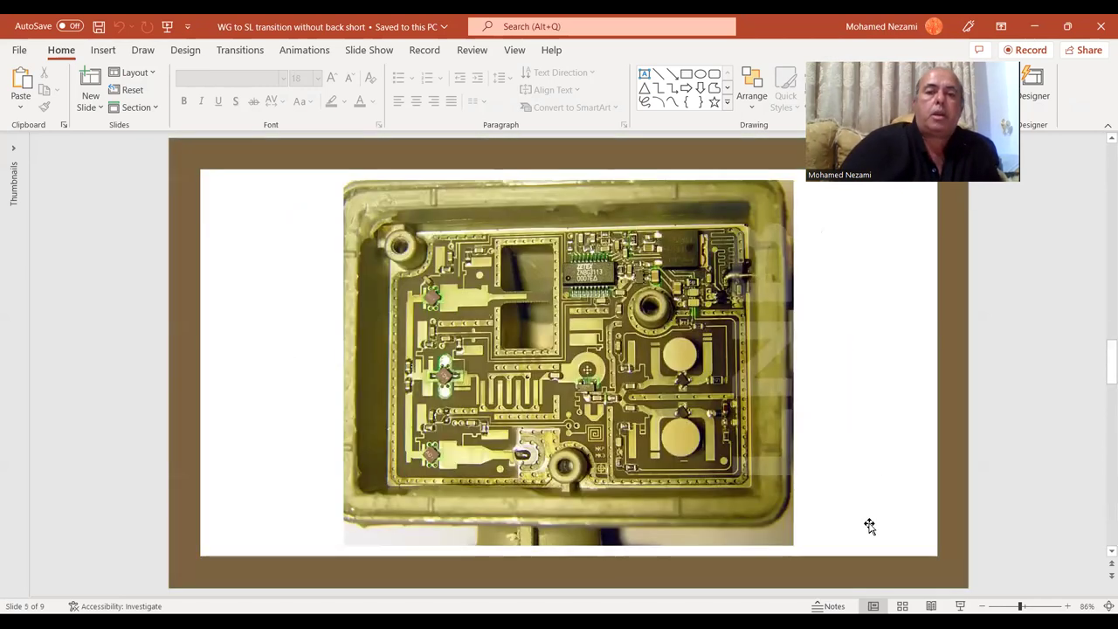
key("Home")
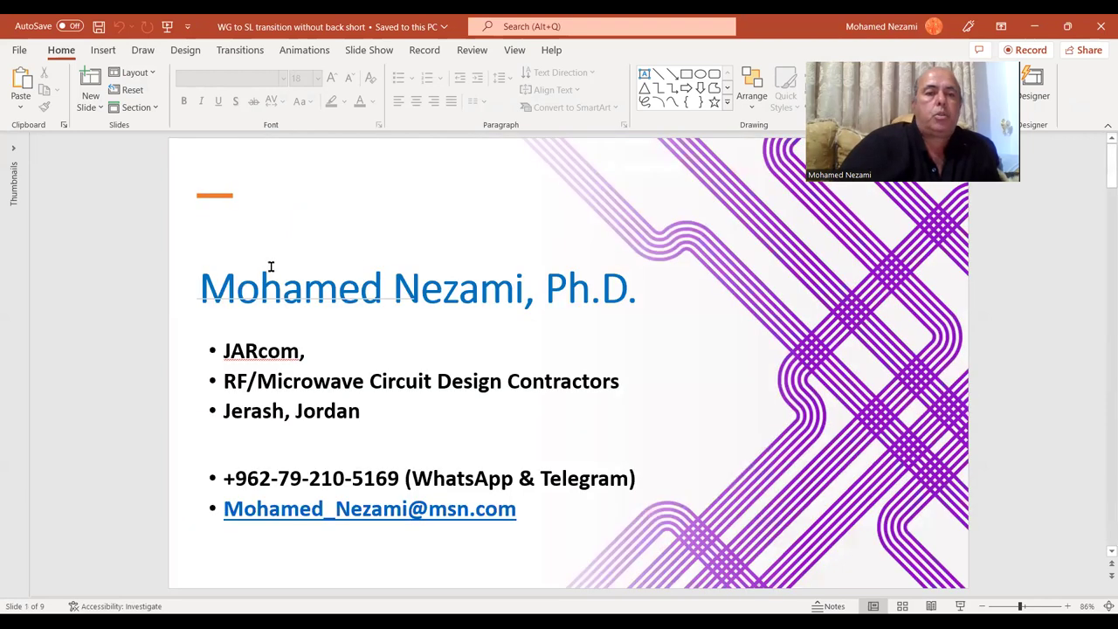
key("Page_Down")
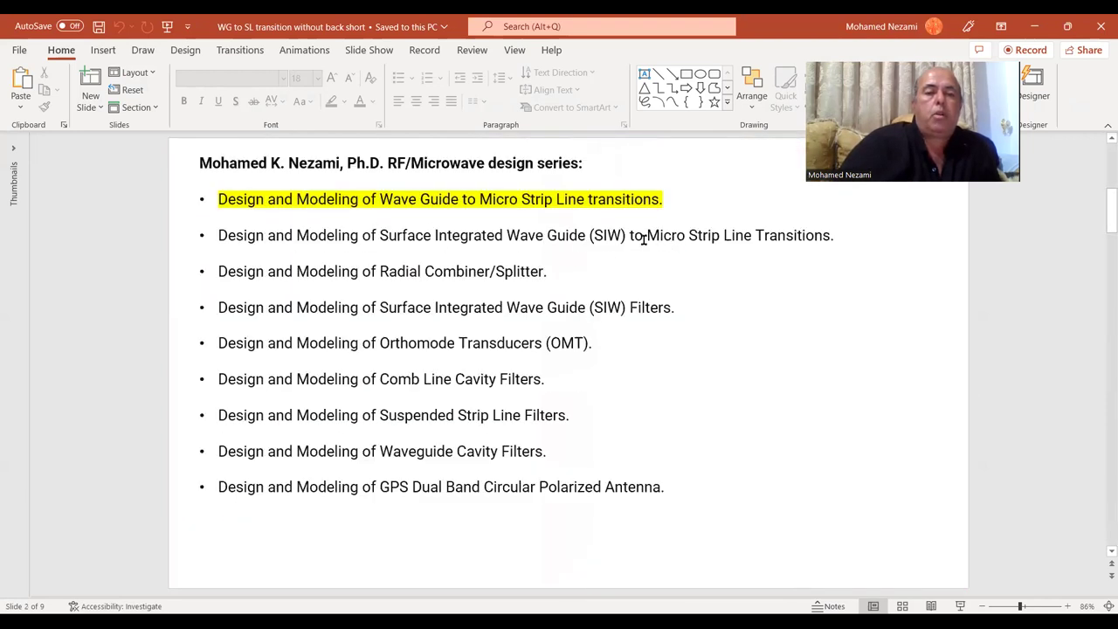